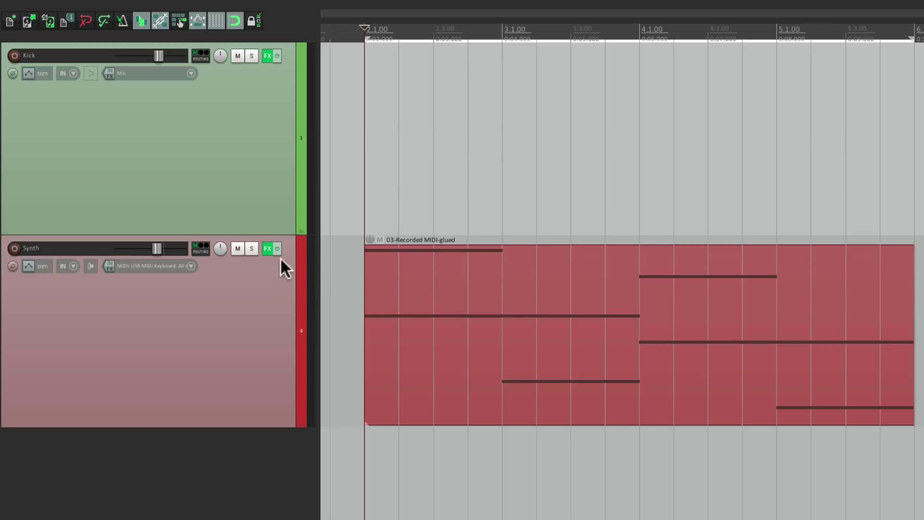
- Audition the Synth and Kick tracks, soloing each in turn during playback
{"action": "left_click", "coordinate": [253, 244]}
{"action": "key", "text": "space"}
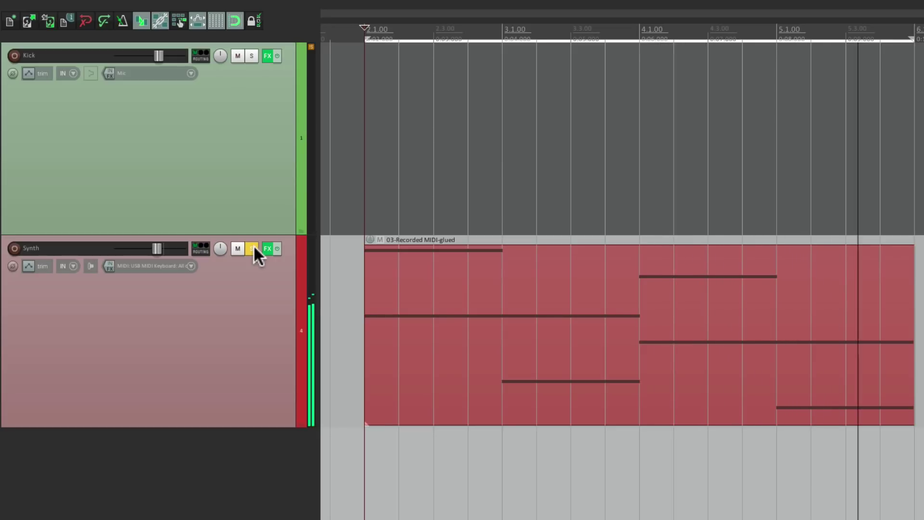
{"action": "left_click", "coordinate": [252, 247]}
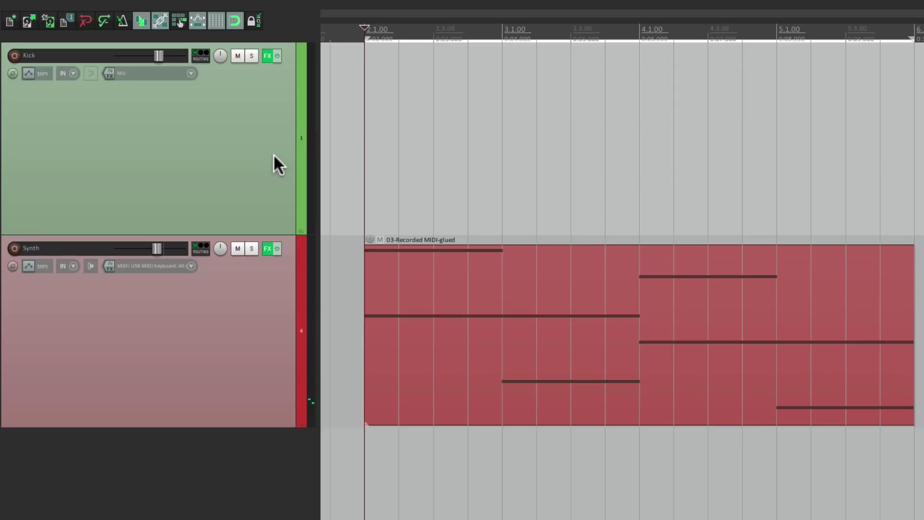
{"action": "left_click", "coordinate": [251, 56]}
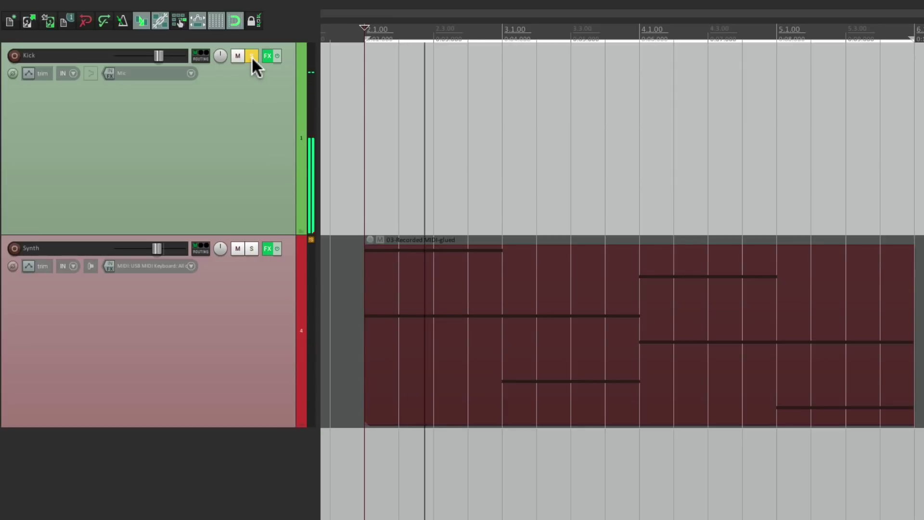
{"action": "key", "text": "space"}
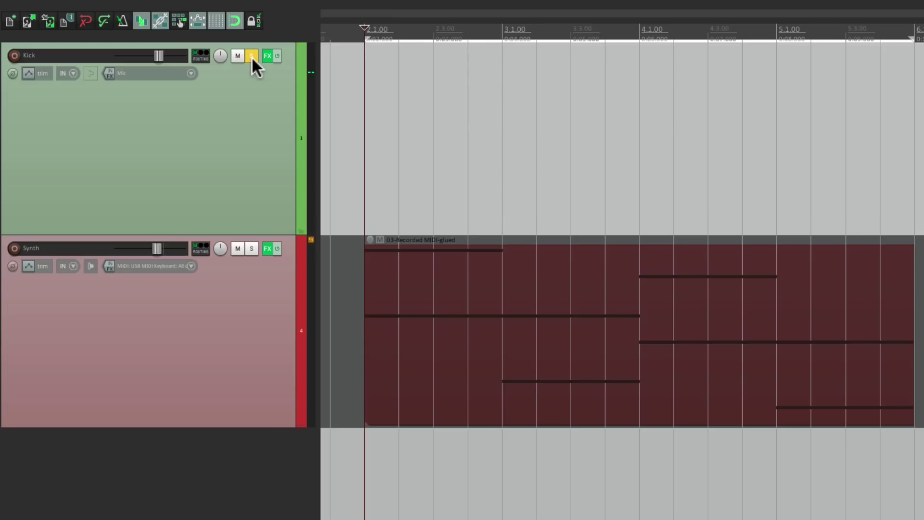
{"action": "left_click", "coordinate": [251, 57]}
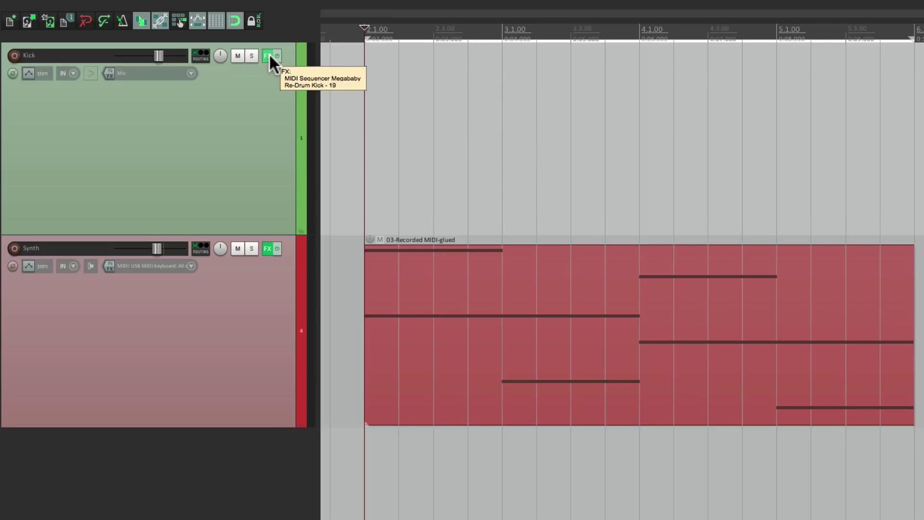
- Check the Kick track's effects and play the Kick solo, then both tracks together
{"action": "left_click", "coordinate": [268, 55]}
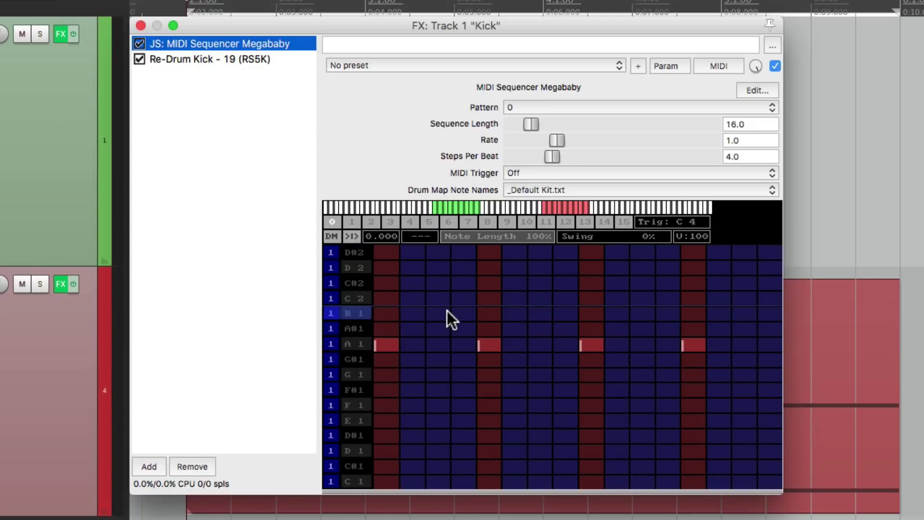
{"action": "key", "text": "F6"}
{"action": "key", "text": "space"}
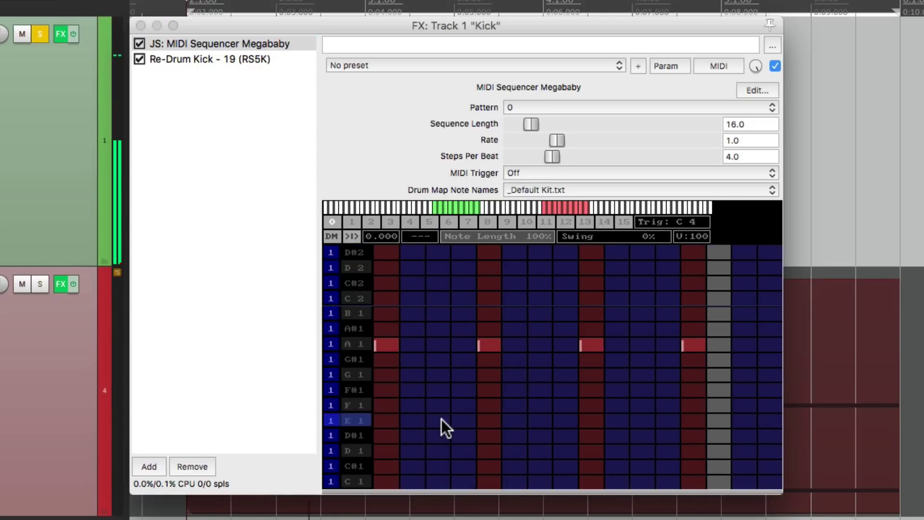
{"action": "key", "text": "space"}
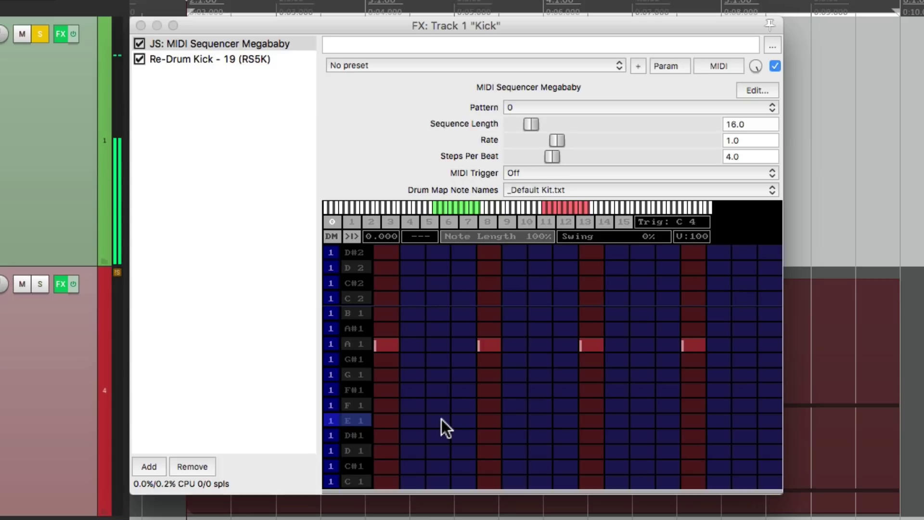
{"action": "left_click", "coordinate": [154, 26]}
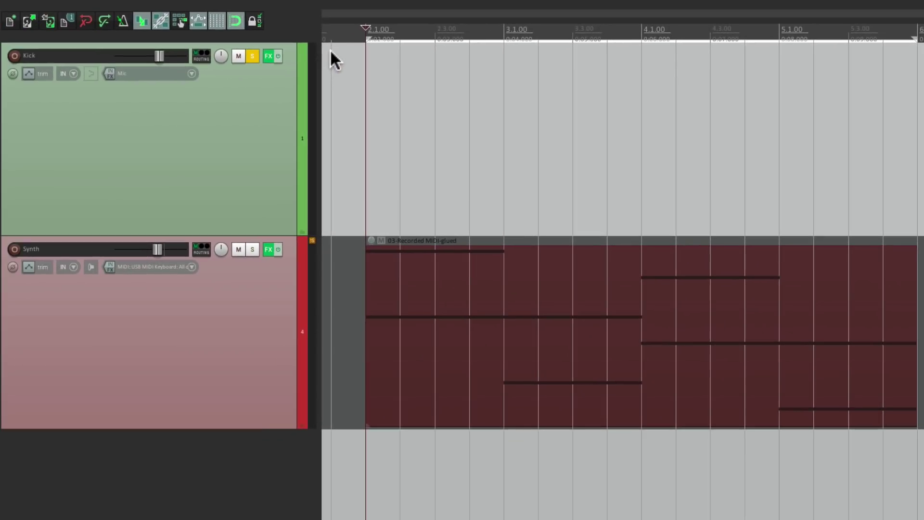
{"action": "left_click", "coordinate": [253, 50]}
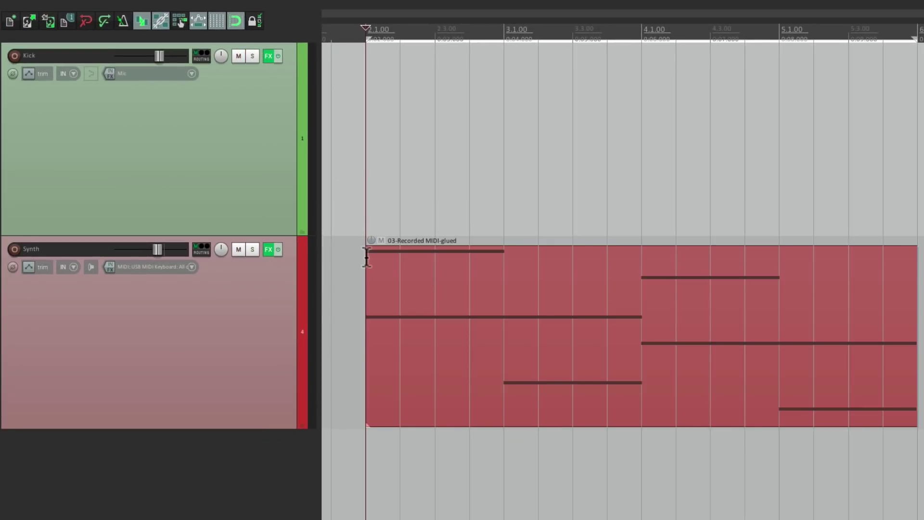
{"action": "key", "text": "space"}
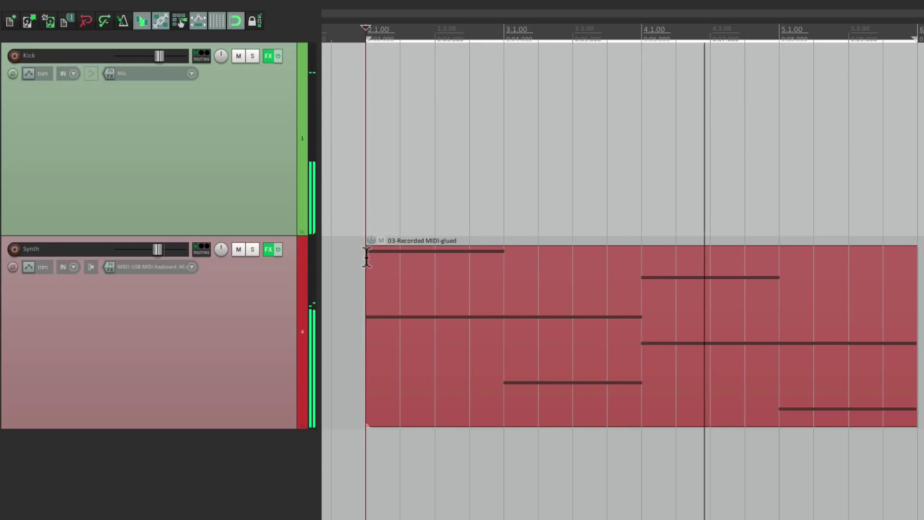
{"action": "key", "text": "space"}
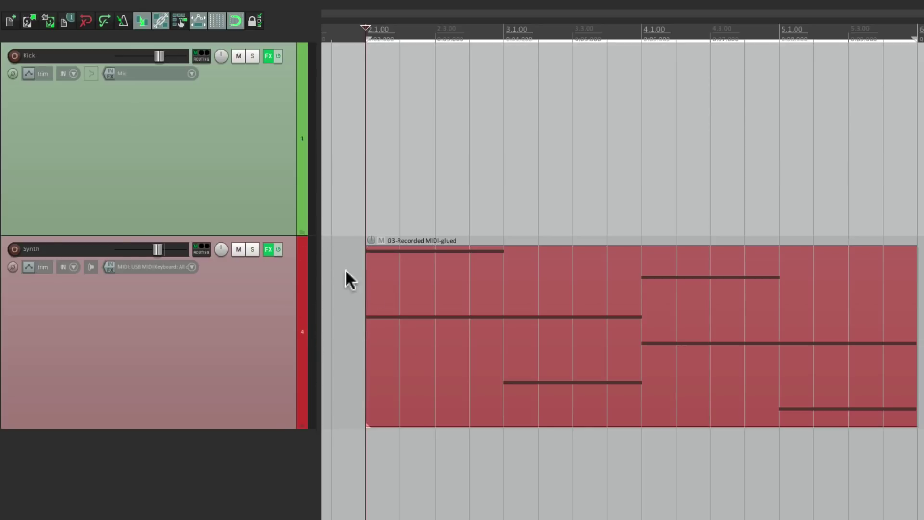
- Add JS: Volume/Pan Smoother v5 to the Synth track's FX chain, found by filtering for 'volume'
{"action": "left_click", "coordinate": [272, 248]}
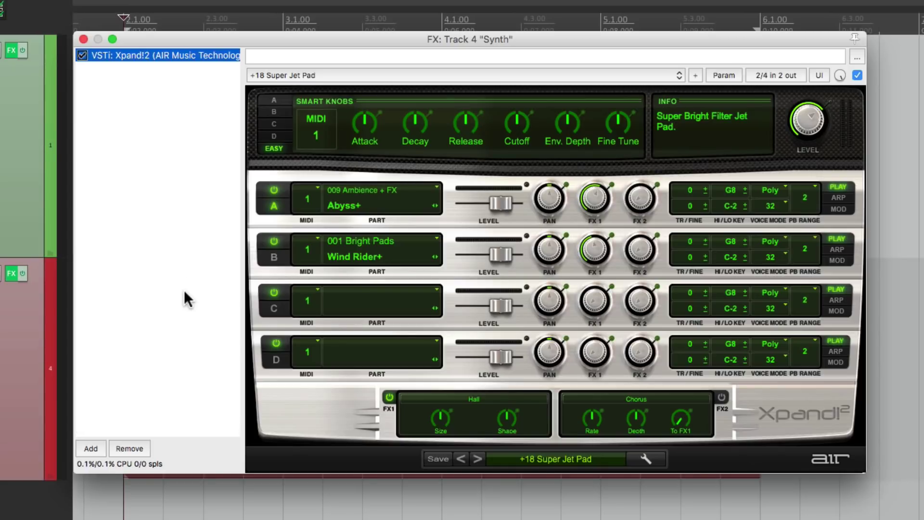
{"action": "double_click", "coordinate": [173, 192]}
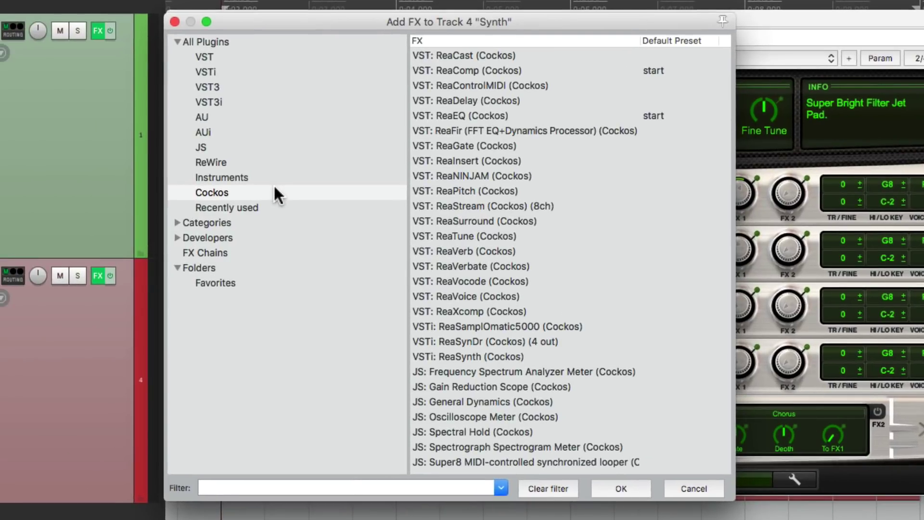
{"action": "left_click", "coordinate": [247, 41]}
{"action": "left_click", "coordinate": [325, 487]}
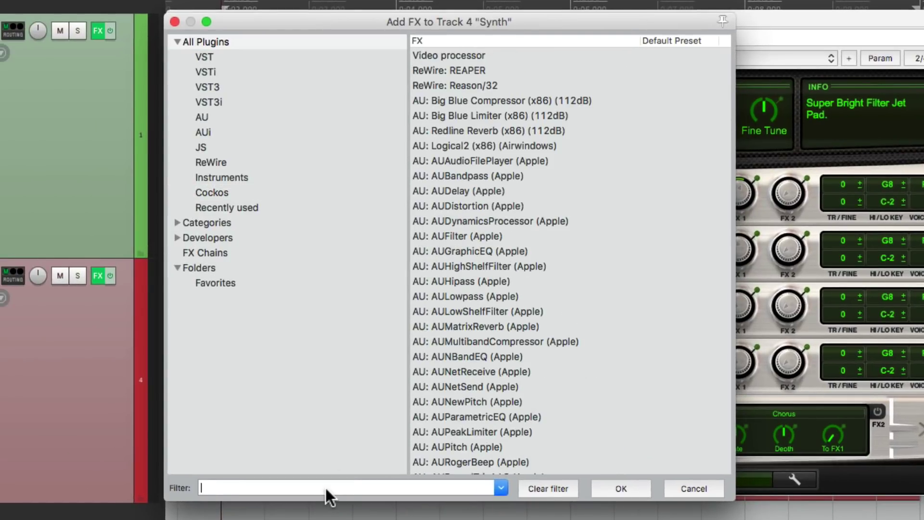
{"action": "type", "text": "volume"}
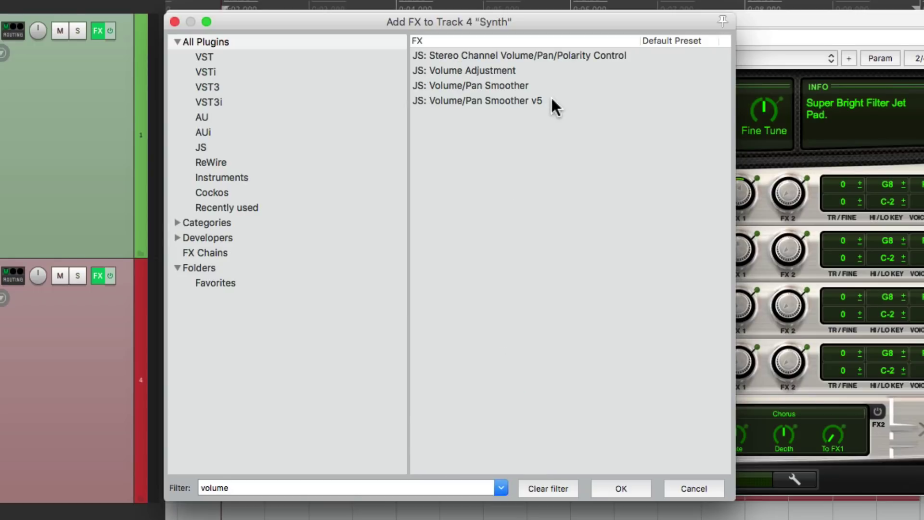
{"action": "left_click", "coordinate": [517, 98]}
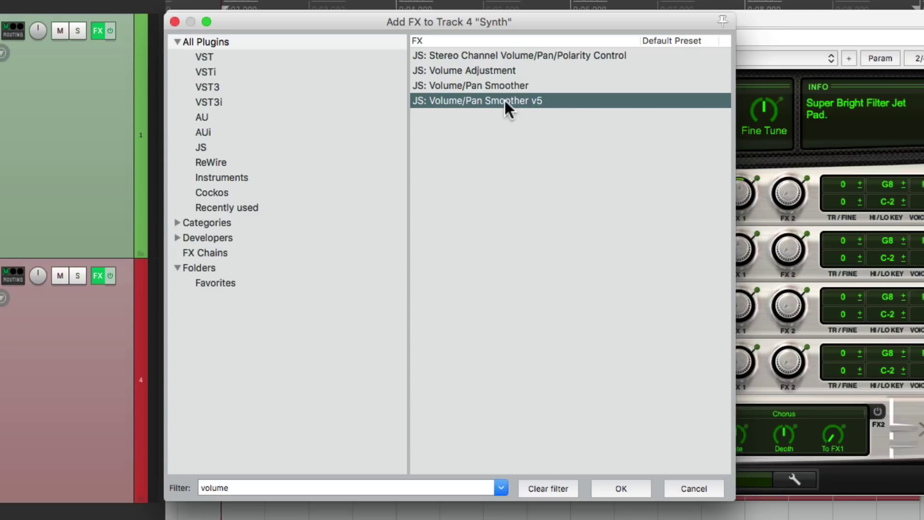
{"action": "double_click", "coordinate": [483, 99]}
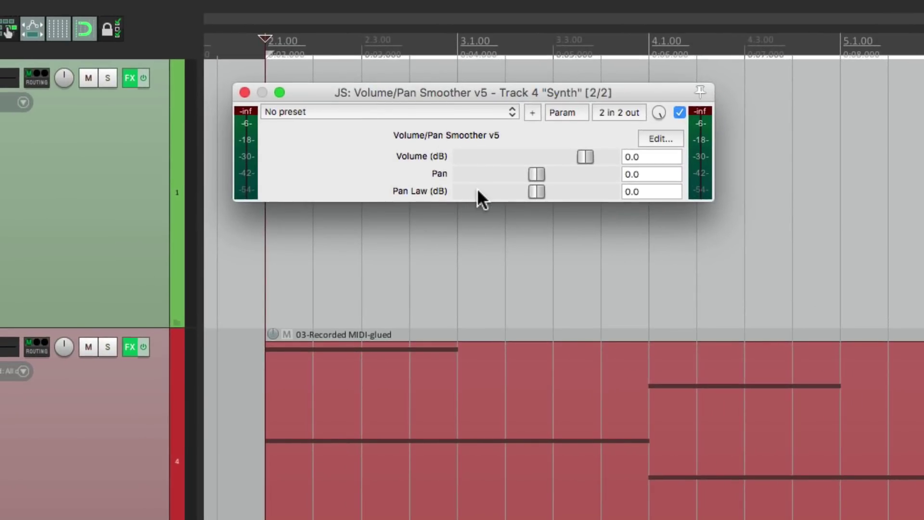
- Test the Smoother's Volume slider during playback, then reset it to 0.0 dB
{"action": "key", "text": "space"}
{"action": "mouse_move", "coordinate": [586, 156]}
{"action": "left_mouse_down"}
{"action": "mouse_move", "coordinate": [535, 155]}
{"action": "mouse_move", "coordinate": [569, 161]}
{"action": "left_mouse_up"}
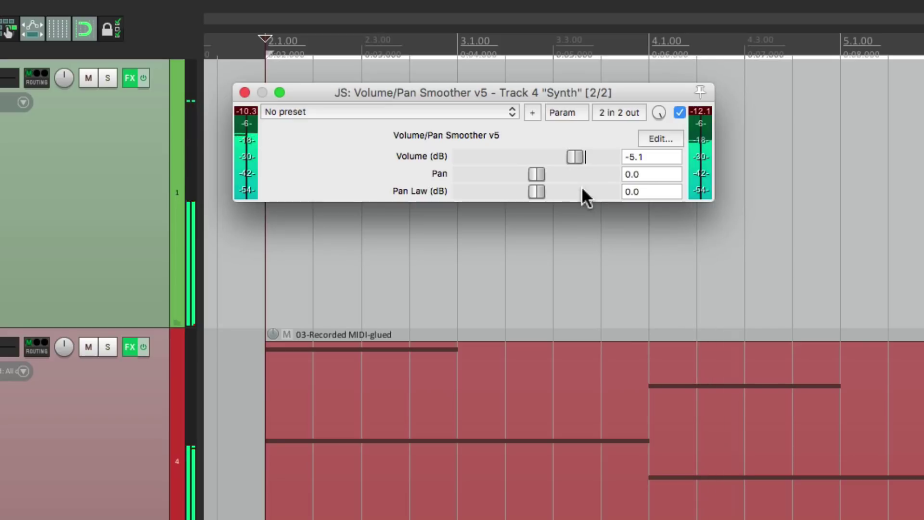
{"action": "double_click", "coordinate": [574, 155]}
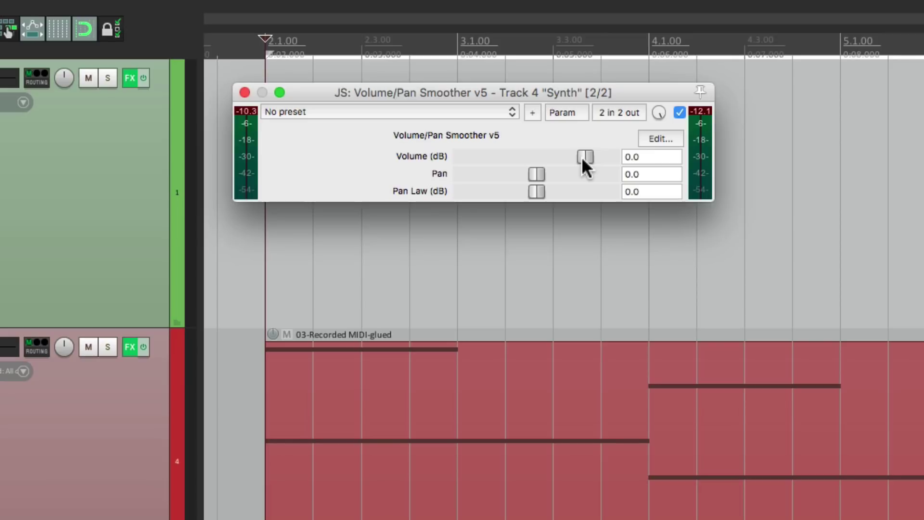
- Enable audio control signal (sidechain) modulation on Volume (dB) from track channels 1+2, then start playback
{"action": "left_click", "coordinate": [564, 117]}
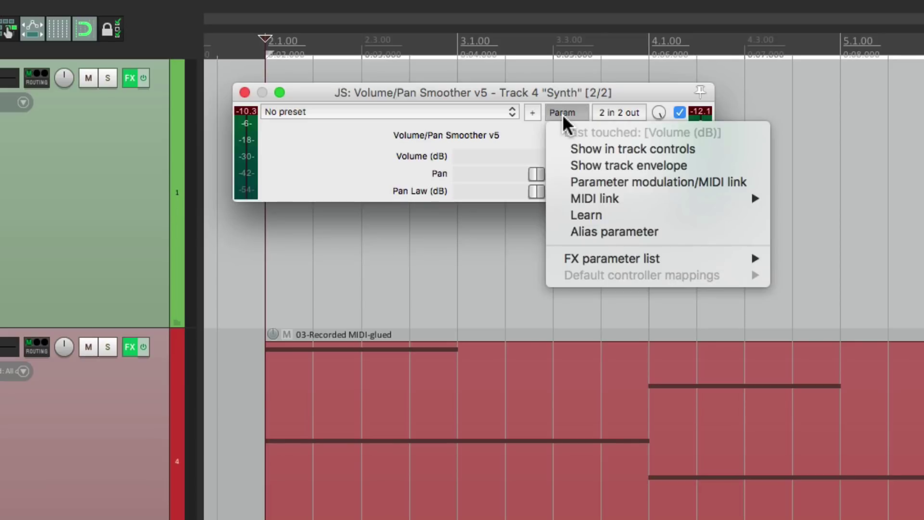
{"action": "left_click", "coordinate": [559, 181]}
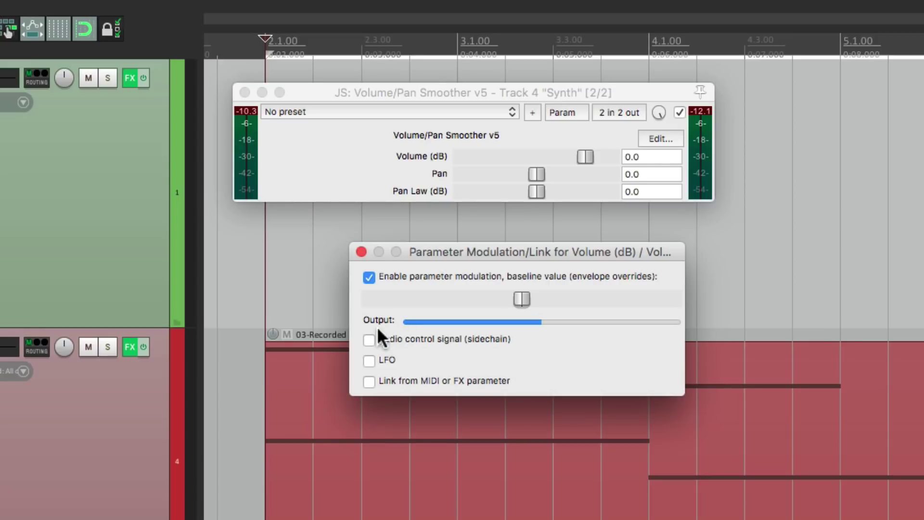
{"action": "left_click", "coordinate": [369, 339]}
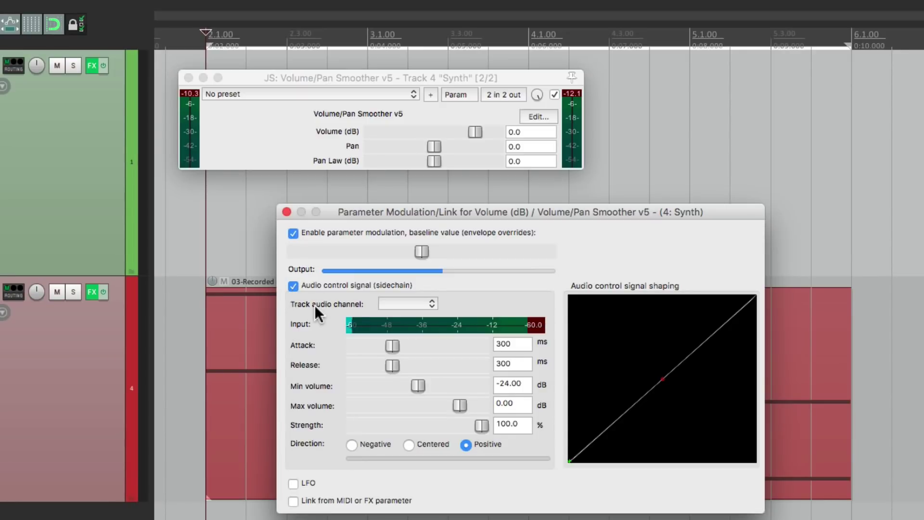
{"action": "left_click", "coordinate": [416, 303]}
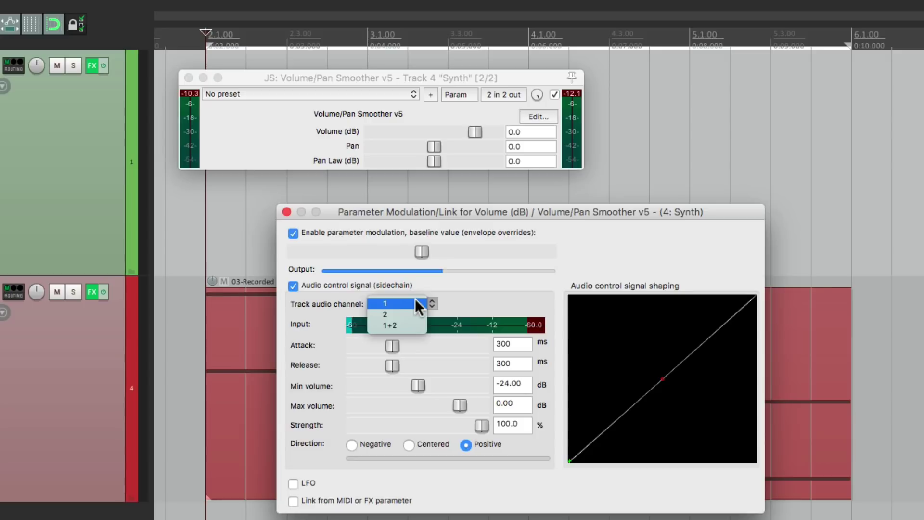
{"action": "left_click", "coordinate": [416, 324]}
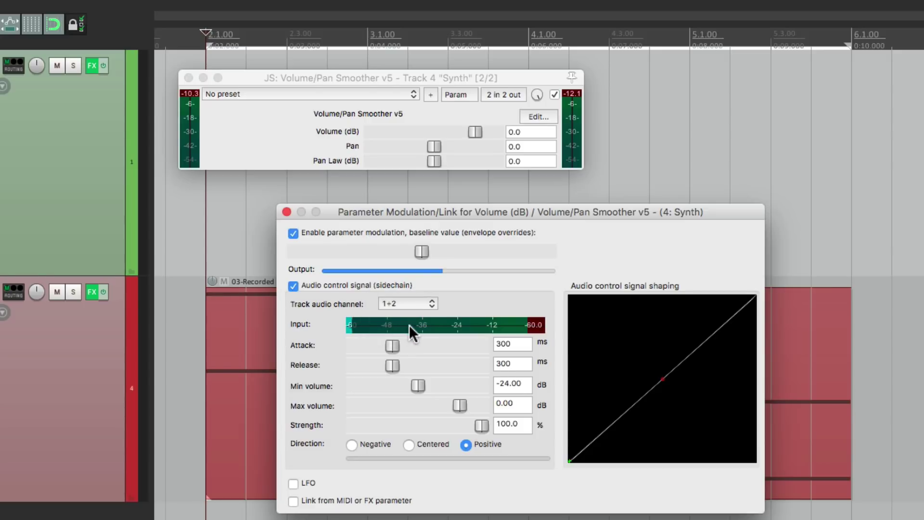
{"action": "key", "text": "space"}
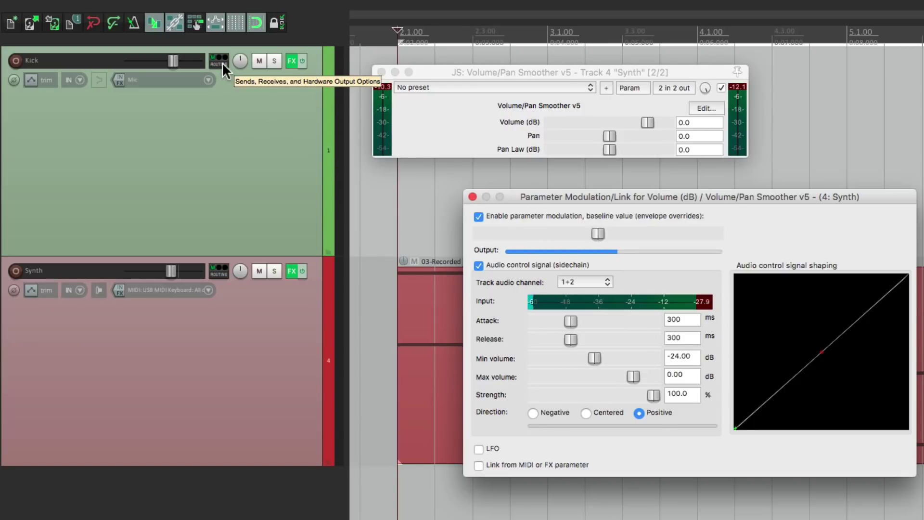
- Send the Kick track's audio 1/2 into channels 3/4 of the Synth track
{"action": "left_click_drag", "start_coordinate": [223, 70], "coordinate": [474, 122]}
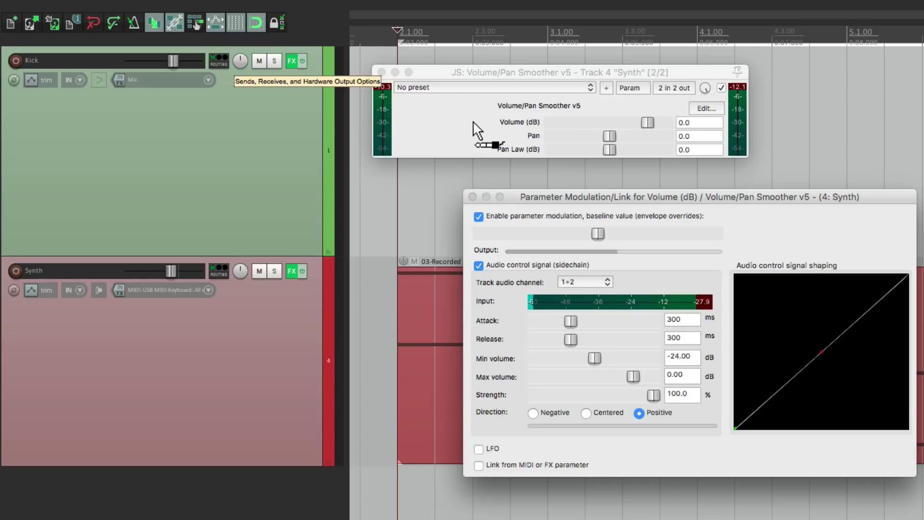
{"action": "left_click_drag", "start_coordinate": [475, 129], "coordinate": [475, 130]}
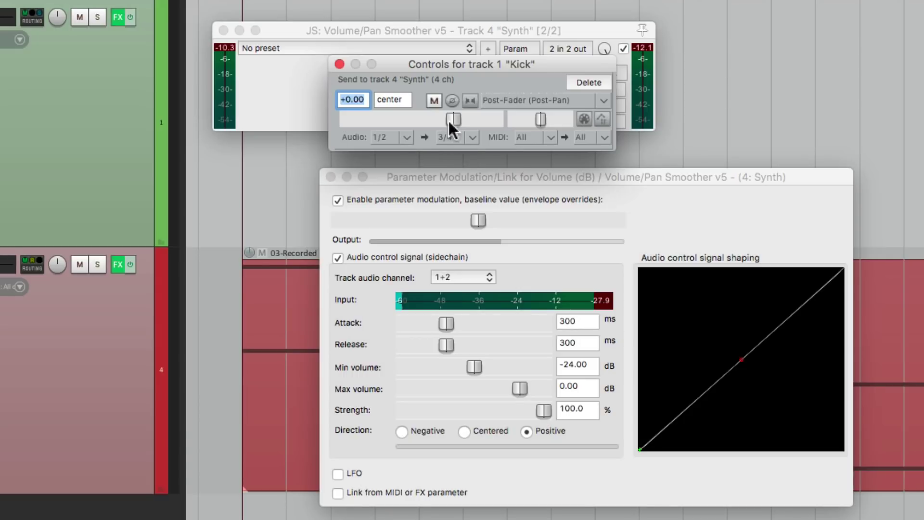
{"action": "left_click", "coordinate": [339, 64]}
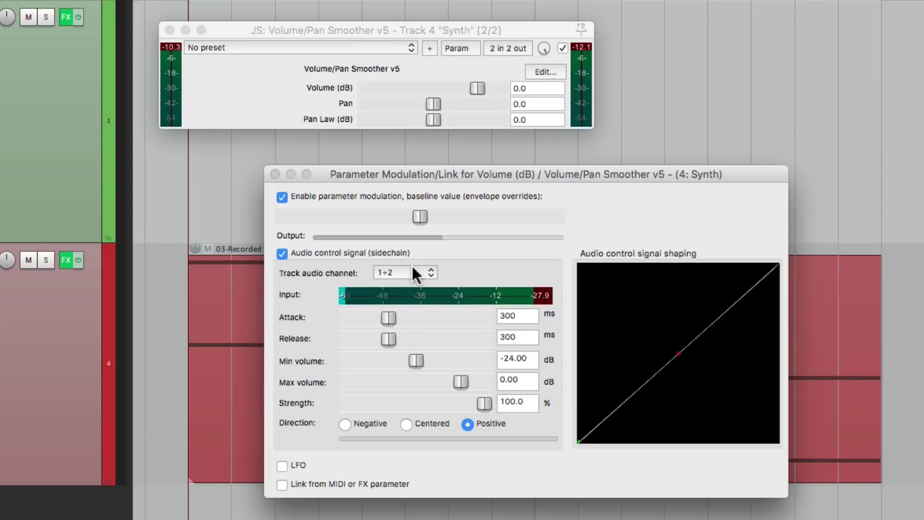
- Switch the sidechain input to channels 3+4 and lower the modulation baseline while listening
{"action": "left_click", "coordinate": [414, 273]}
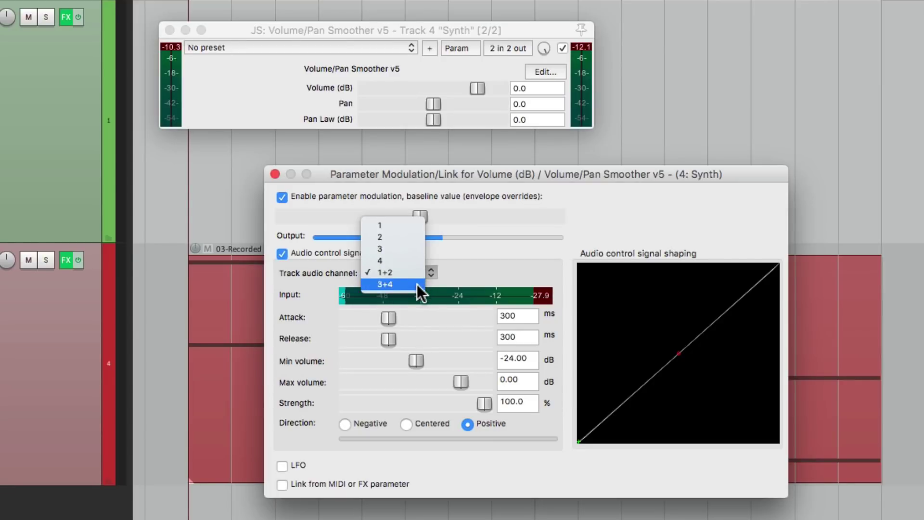
{"action": "left_click", "coordinate": [416, 284]}
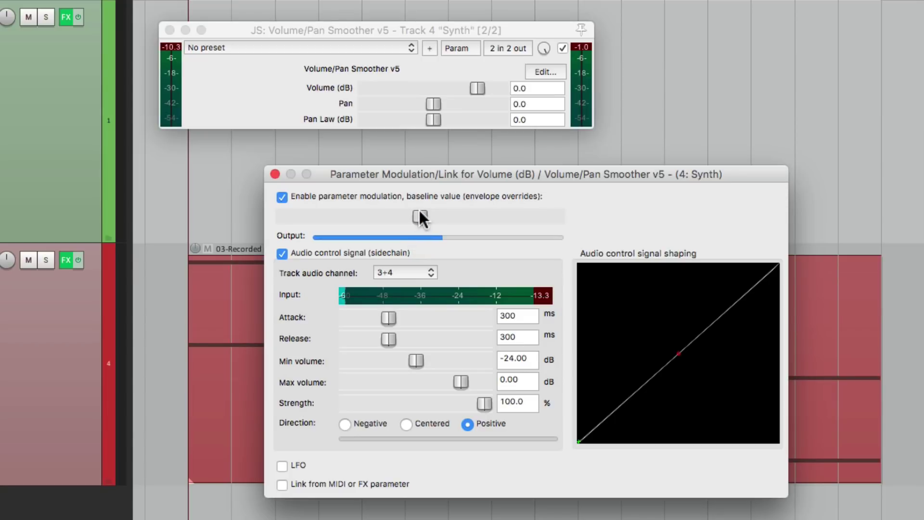
{"action": "left_click_drag", "start_coordinate": [420, 212], "coordinate": [358, 215]}
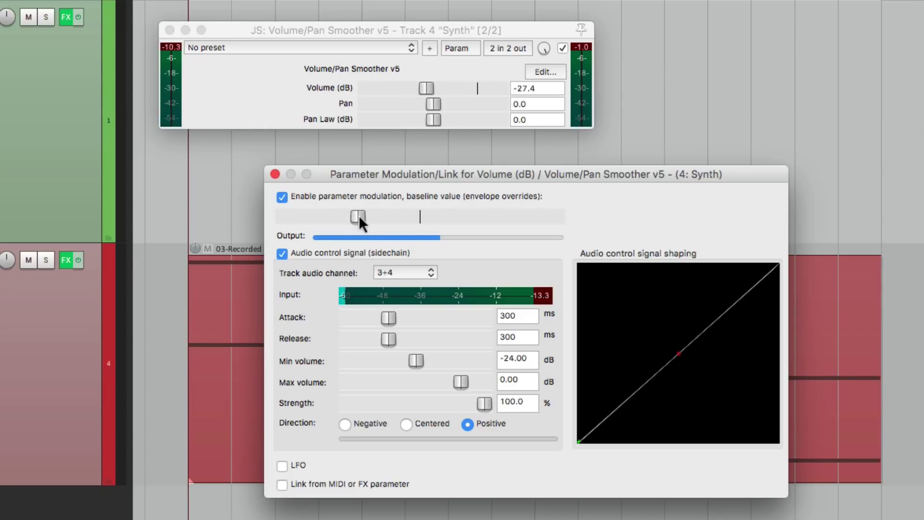
{"action": "key", "text": "space"}
{"action": "mouse_move", "coordinate": [353, 208]}
{"action": "left_mouse_down"}
{"action": "mouse_move", "coordinate": [361, 210]}
{"action": "mouse_move", "coordinate": [348, 212]}
{"action": "left_mouse_up"}
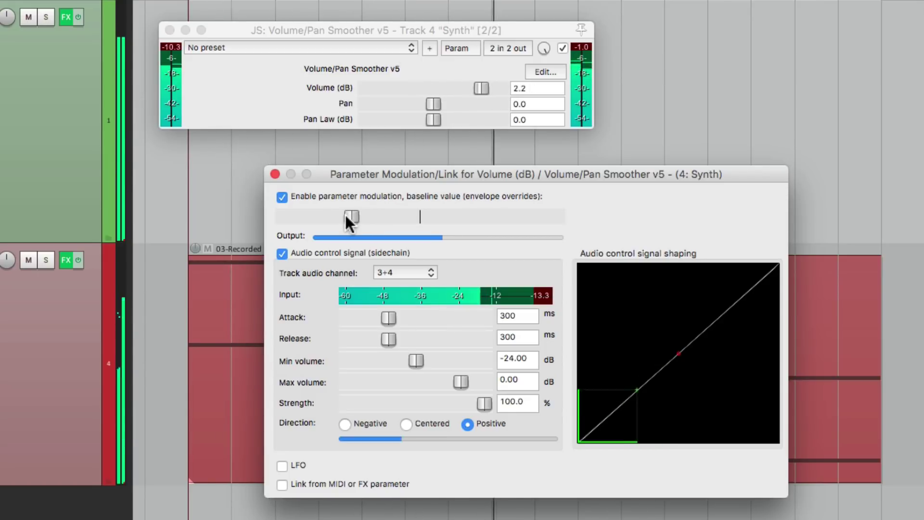
{"action": "left_click_drag", "start_coordinate": [345, 213], "coordinate": [334, 218]}
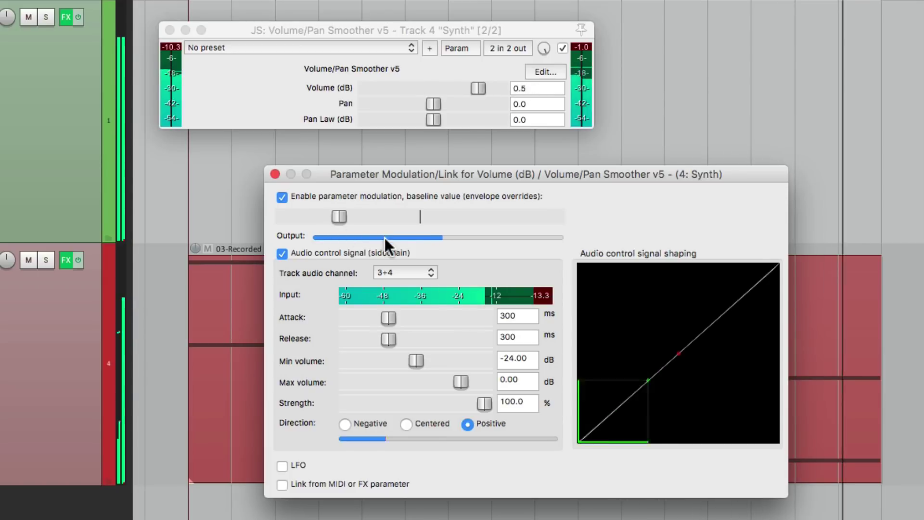
{"action": "key", "text": "space"}
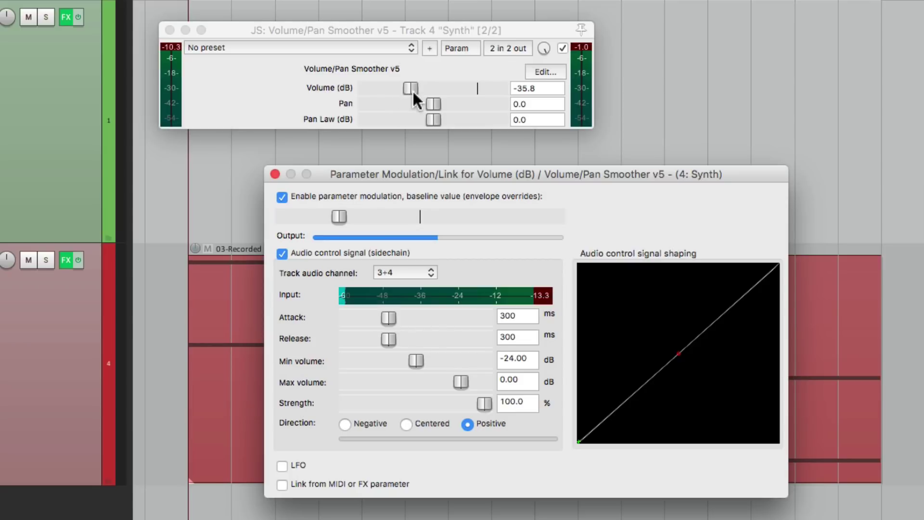
- Replay to check the pumping, then lower modulation strength to about 9.7%
{"action": "key", "text": "space"}
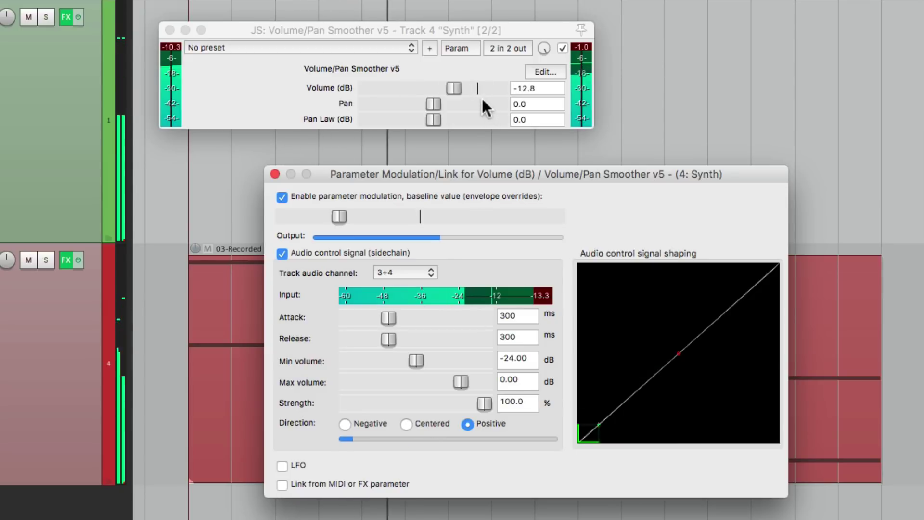
{"action": "key", "text": "space"}
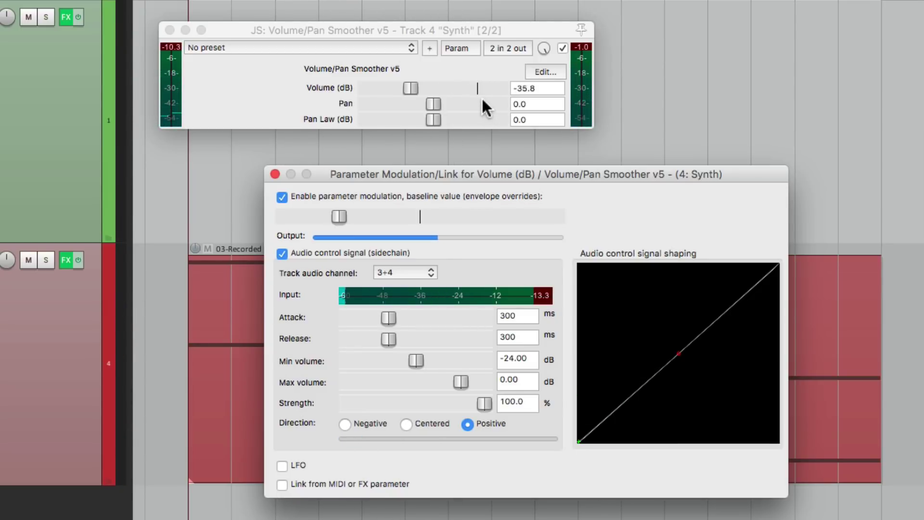
{"action": "left_click_drag", "start_coordinate": [481, 403], "coordinate": [357, 411]}
- During playback raise the baseline, set strength to 27.5%, then ease the baseline back slightly
{"action": "key", "text": "space"}
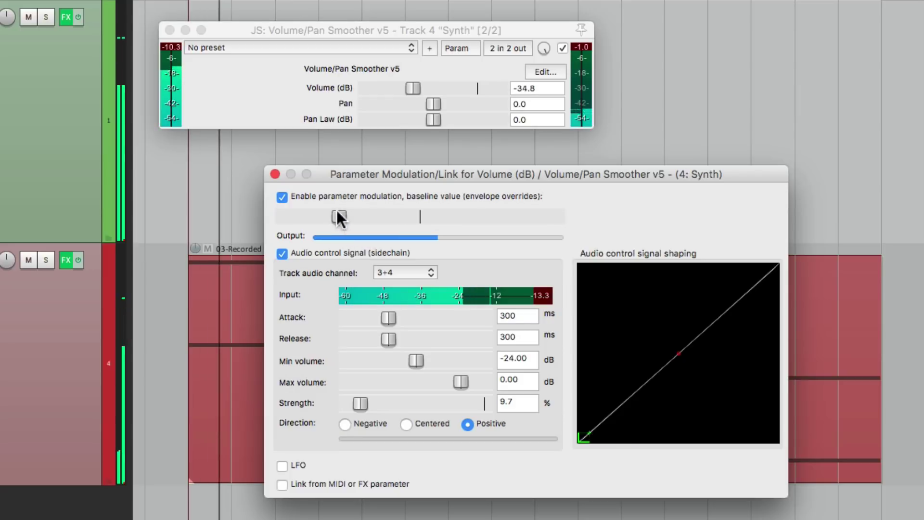
{"action": "left_click_drag", "start_coordinate": [338, 217], "coordinate": [409, 217]}
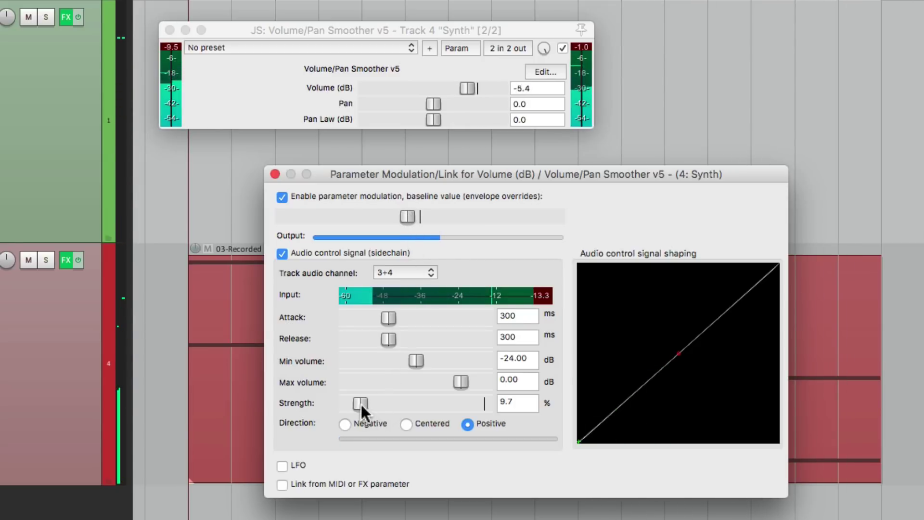
{"action": "left_click_drag", "start_coordinate": [362, 403], "coordinate": [388, 404]}
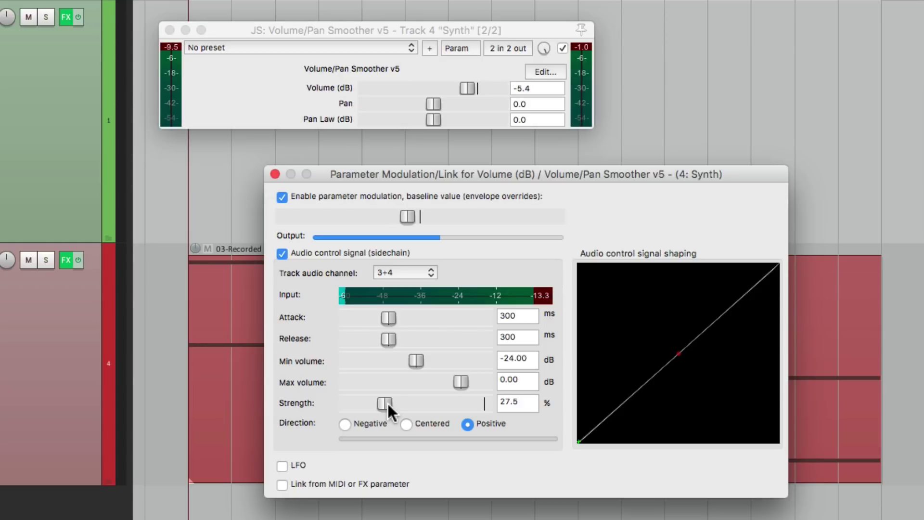
{"action": "left_click_drag", "start_coordinate": [406, 217], "coordinate": [388, 221]}
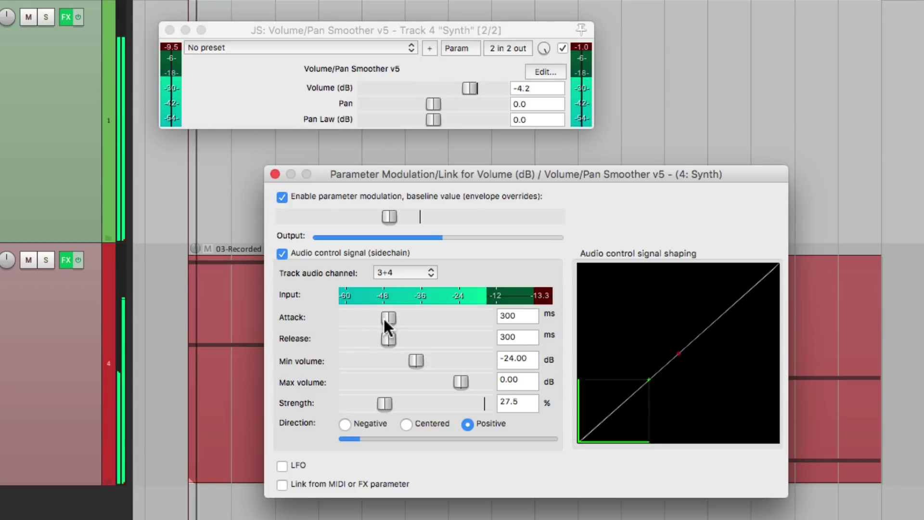
- Set the sidechain attack to 207 ms and the release to 185 ms
{"action": "left_click_drag", "start_coordinate": [384, 317], "coordinate": [344, 321]}
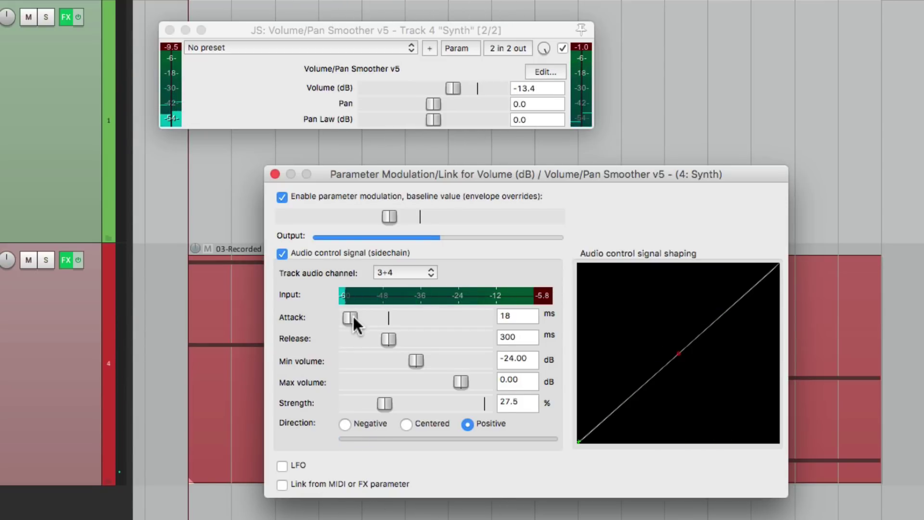
{"action": "left_click_drag", "start_coordinate": [354, 319], "coordinate": [379, 321]}
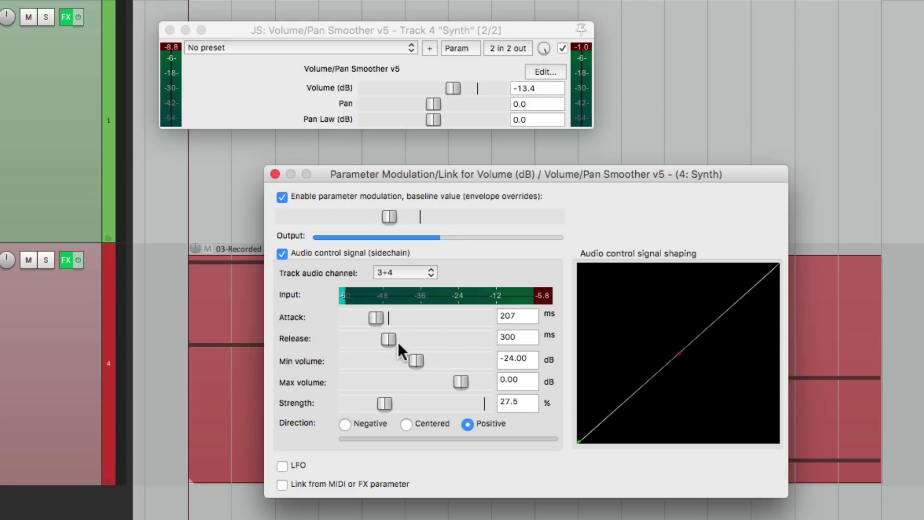
{"action": "left_click_drag", "start_coordinate": [397, 340], "coordinate": [369, 345]}
- During playback set Min volume -34.01 dB, Max -10.03 dB, lower the baseline, release 179 ms
{"action": "key", "text": "space"}
{"action": "left_click_drag", "start_coordinate": [415, 360], "coordinate": [393, 362]}
{"action": "left_click_drag", "start_coordinate": [461, 382], "coordinate": [437, 383]}
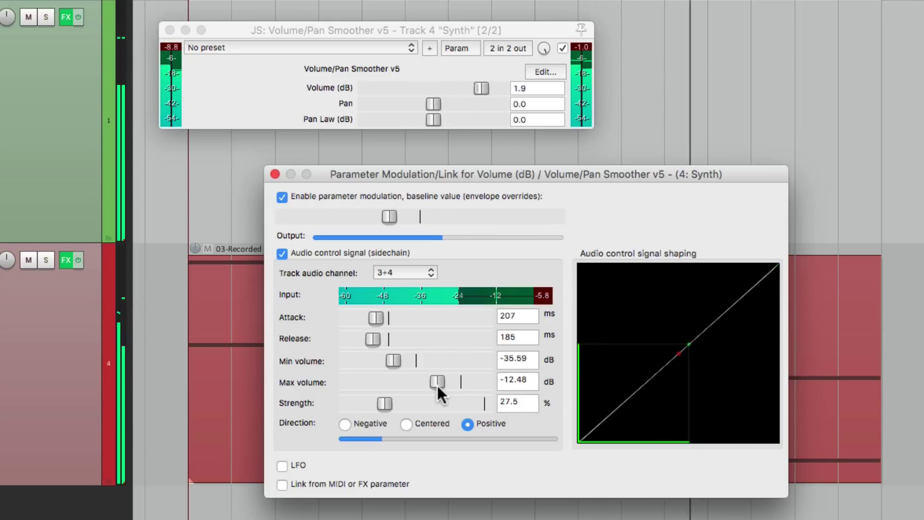
{"action": "left_click_drag", "start_coordinate": [394, 360], "coordinate": [444, 378]}
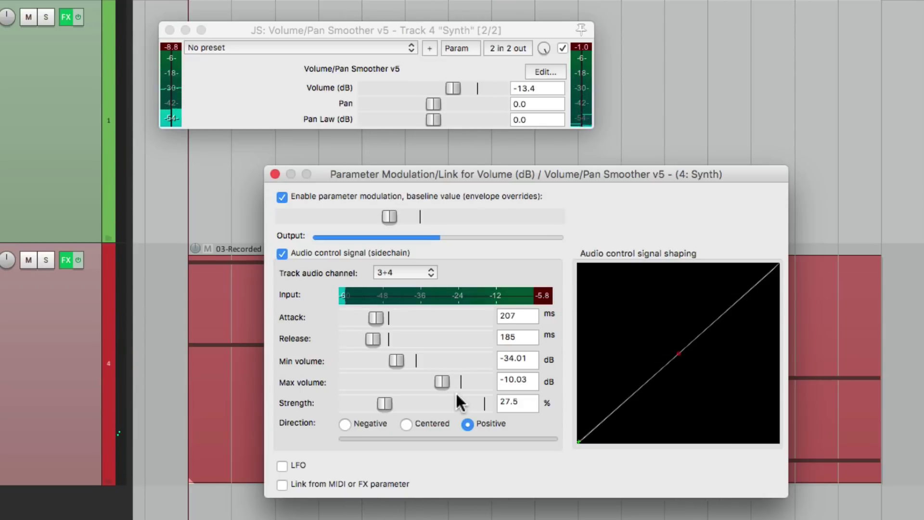
{"action": "left_click_drag", "start_coordinate": [383, 216], "coordinate": [369, 220]}
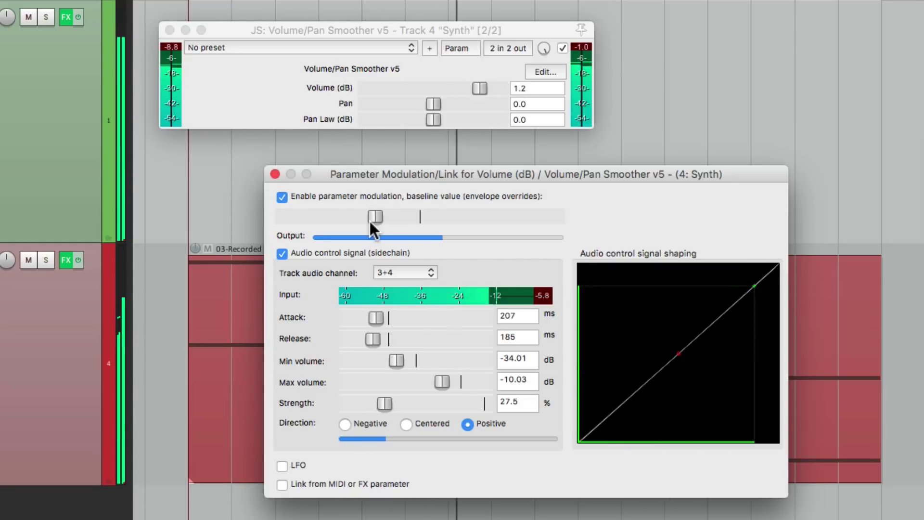
{"action": "mouse_move", "coordinate": [374, 339]}
{"action": "left_mouse_down"}
{"action": "mouse_move", "coordinate": [404, 339]}
{"action": "mouse_move", "coordinate": [359, 339]}
{"action": "mouse_move", "coordinate": [371, 339]}
{"action": "left_mouse_up"}
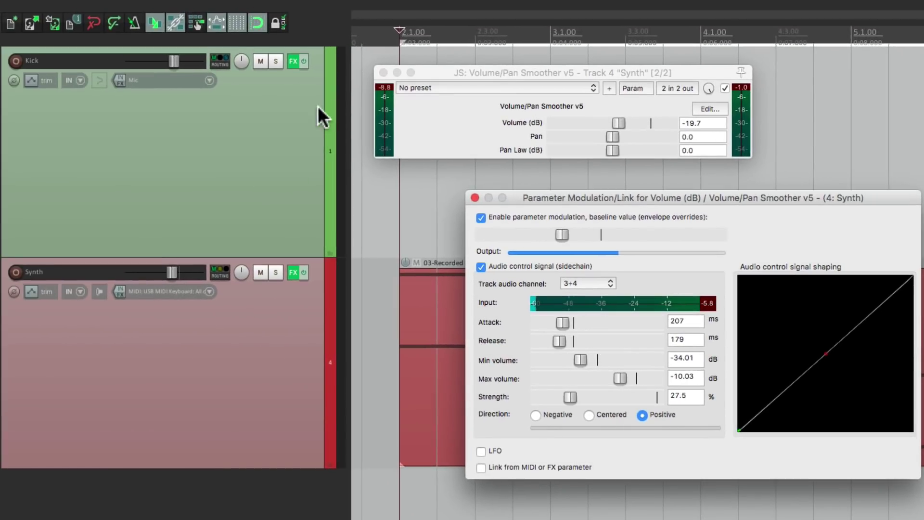
- Open the Kick's MIDI Sequencer Megababy and add kick notes in row A 1 during playback
{"action": "left_click", "coordinate": [290, 58]}
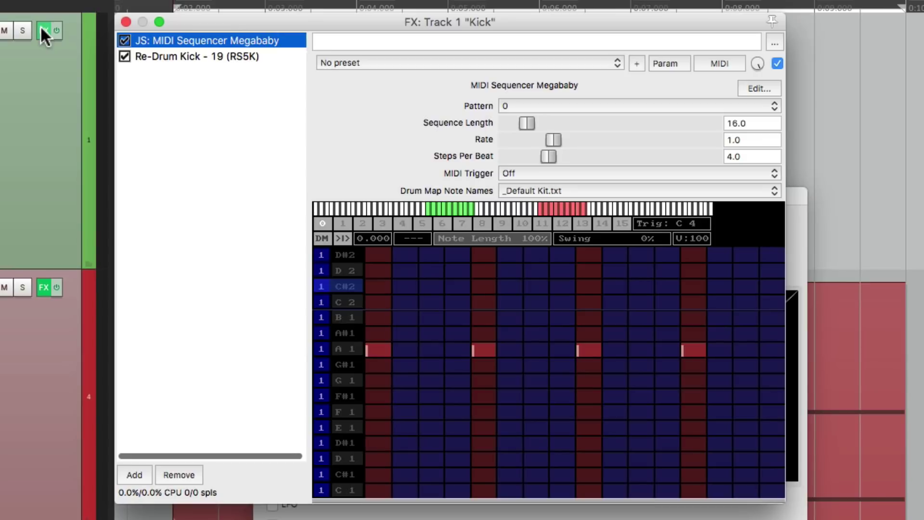
{"action": "left_click", "coordinate": [433, 350]}
{"action": "key", "text": "space"}
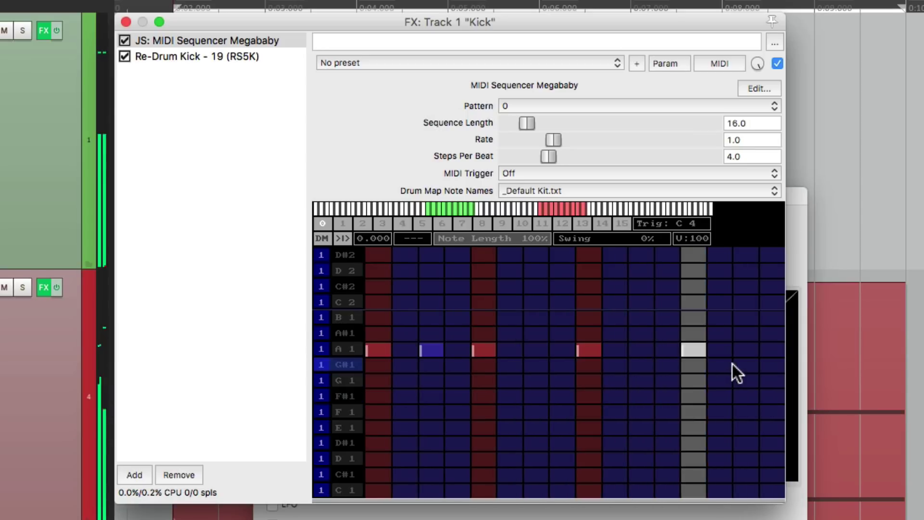
{"action": "left_click_drag", "start_coordinate": [729, 354], "coordinate": [764, 351]}
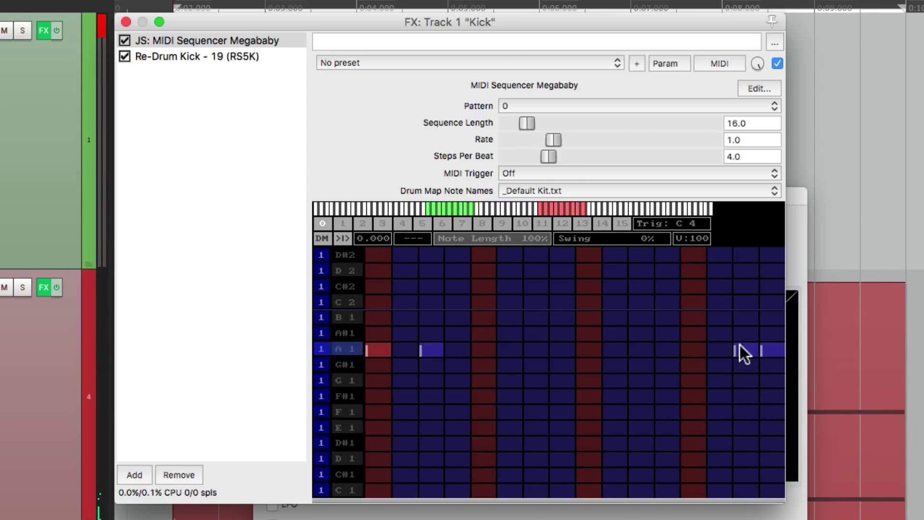
- Try offbeat kick notes in row A 1, then remove extras to leave the original four kicks
{"action": "left_click", "coordinate": [538, 351]}
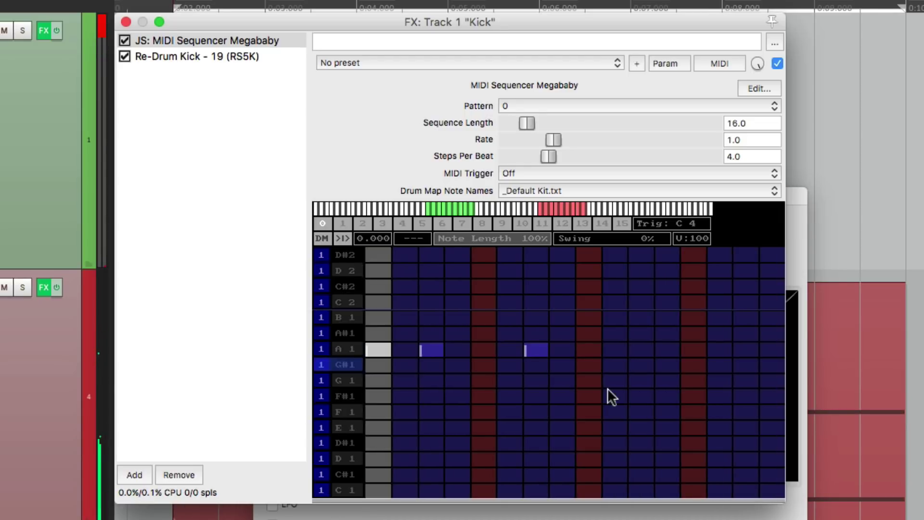
{"action": "left_click", "coordinate": [643, 349]}
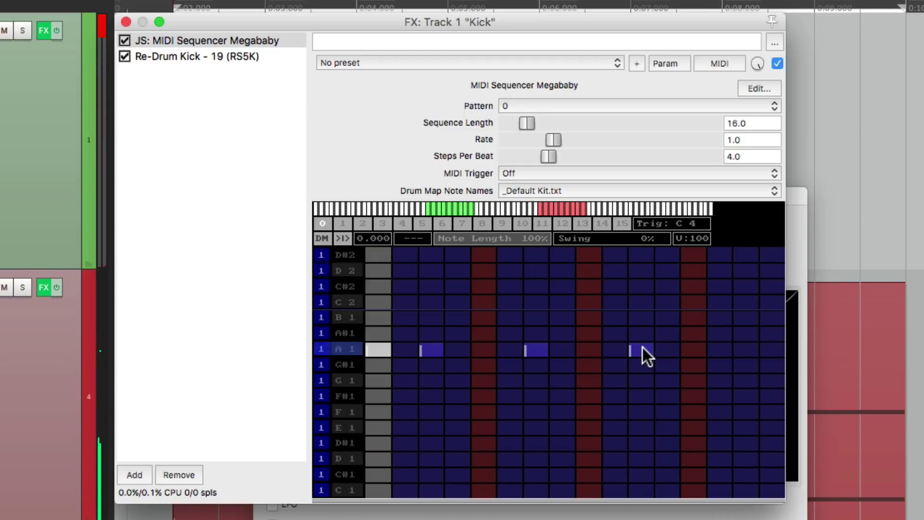
{"action": "left_click", "coordinate": [743, 351]}
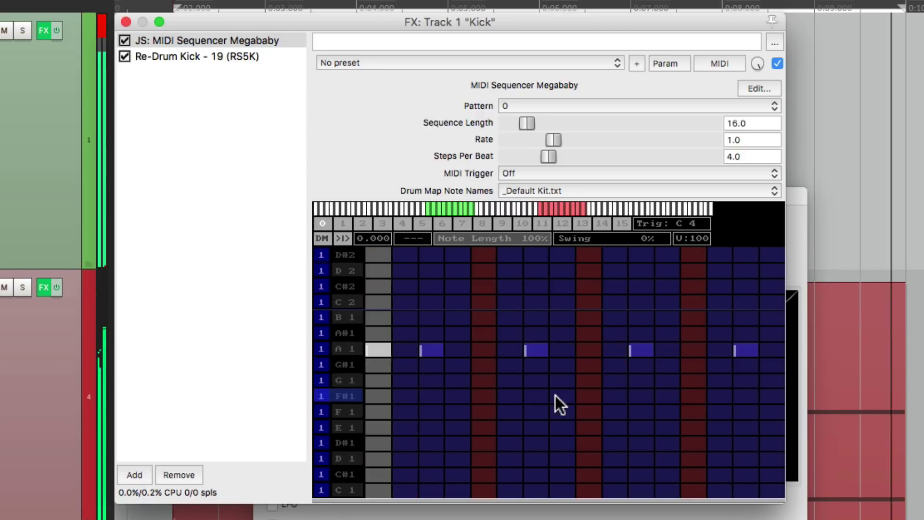
{"action": "left_click", "coordinate": [740, 350]}
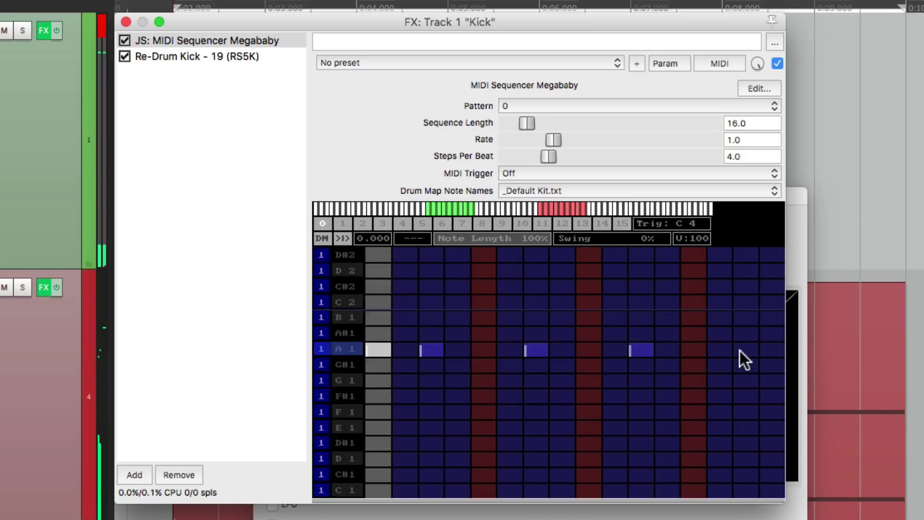
{"action": "left_click", "coordinate": [649, 349]}
{"action": "left_click", "coordinate": [649, 348]}
{"action": "left_click", "coordinate": [752, 351]}
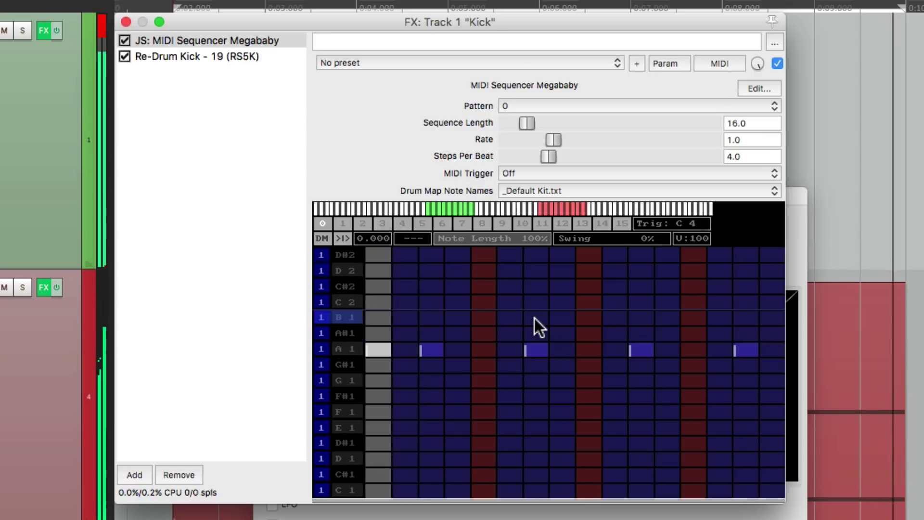
{"action": "key", "text": "space"}
{"action": "left_click", "coordinate": [436, 348]}
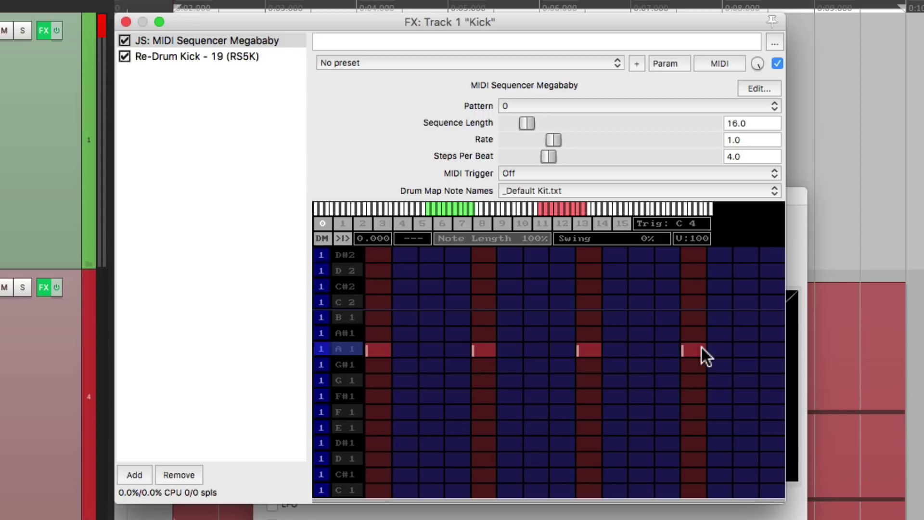
- Set the sidechain modulation direction to Negative and raise the baseline while listening
{"action": "left_click", "coordinate": [126, 22]}
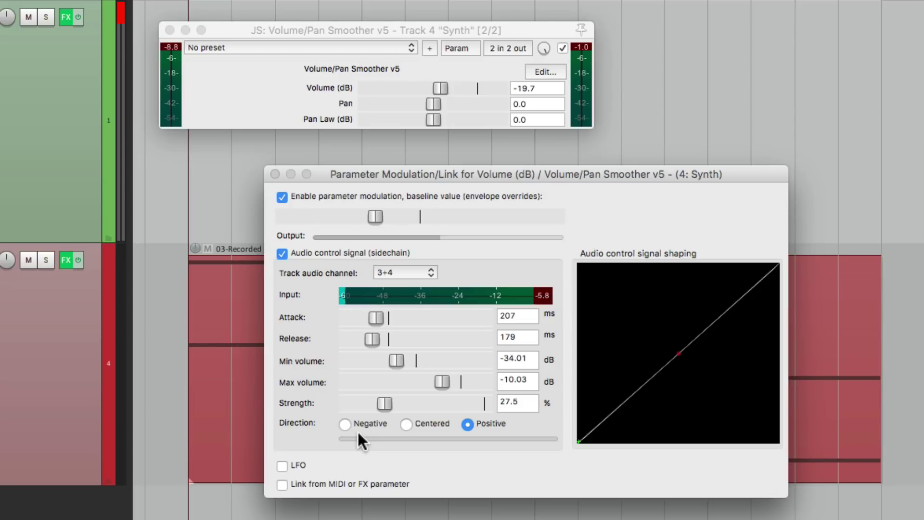
{"action": "key", "text": "space"}
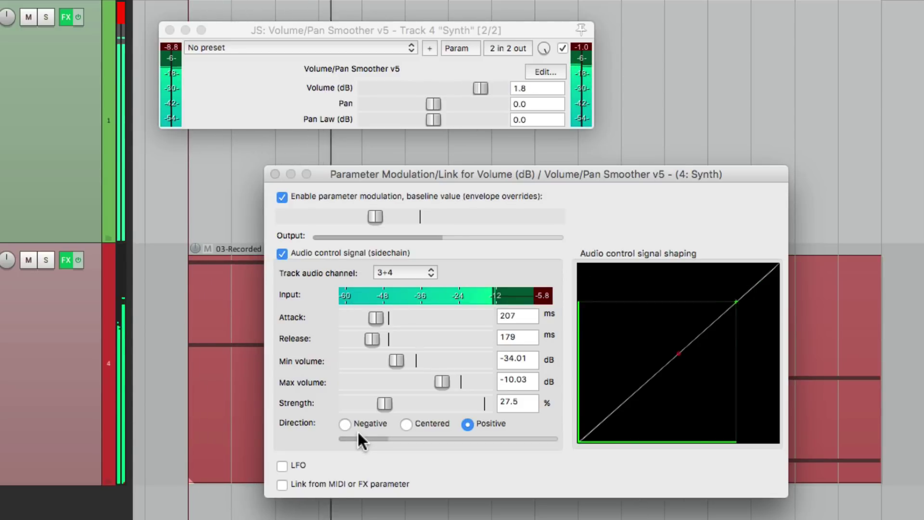
{"action": "left_click", "coordinate": [345, 424]}
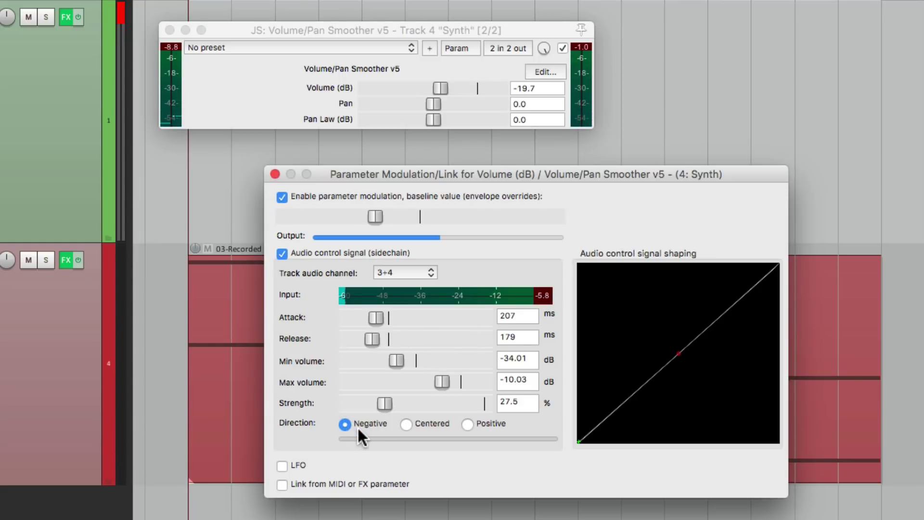
{"action": "left_click_drag", "start_coordinate": [372, 218], "coordinate": [411, 212]}
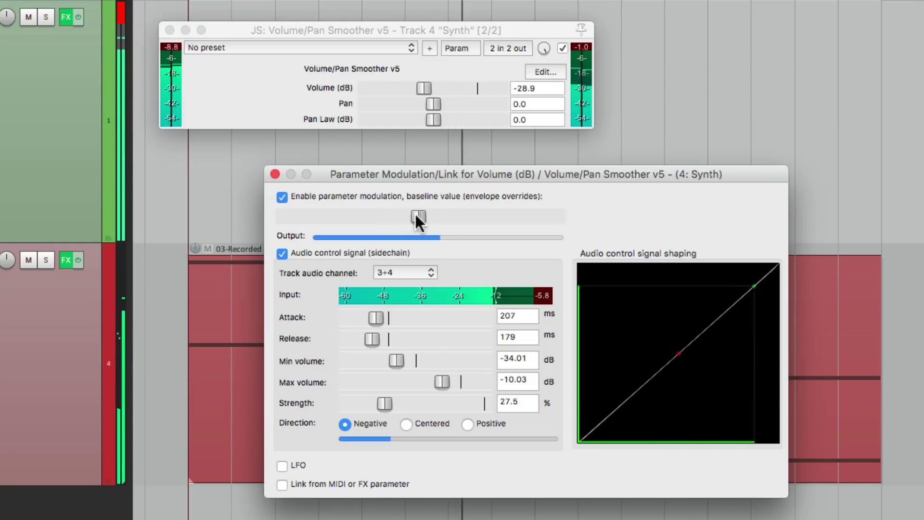
{"action": "left_click_drag", "start_coordinate": [415, 215], "coordinate": [422, 215]}
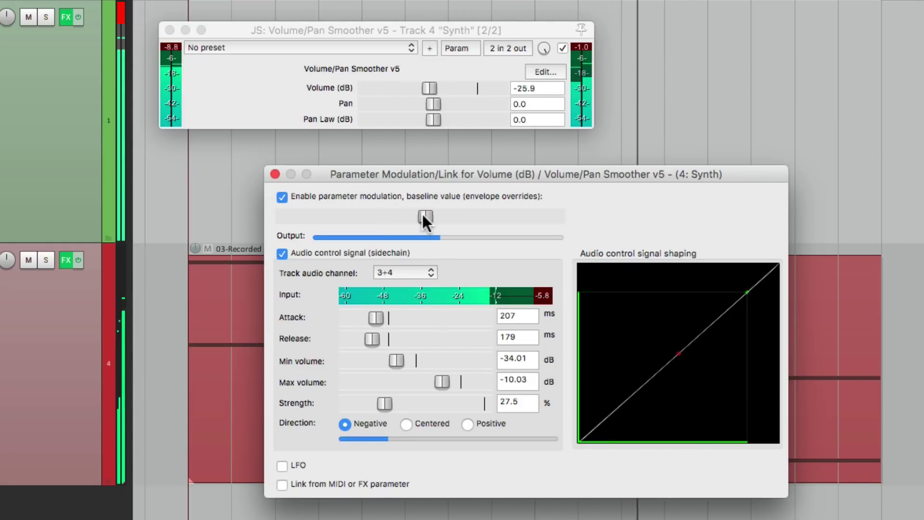
- Fine-tune to 172 ms attack, 178 ms release and 22.3% strength, raising the baseline further
{"action": "left_click_drag", "start_coordinate": [370, 338], "coordinate": [374, 337]}
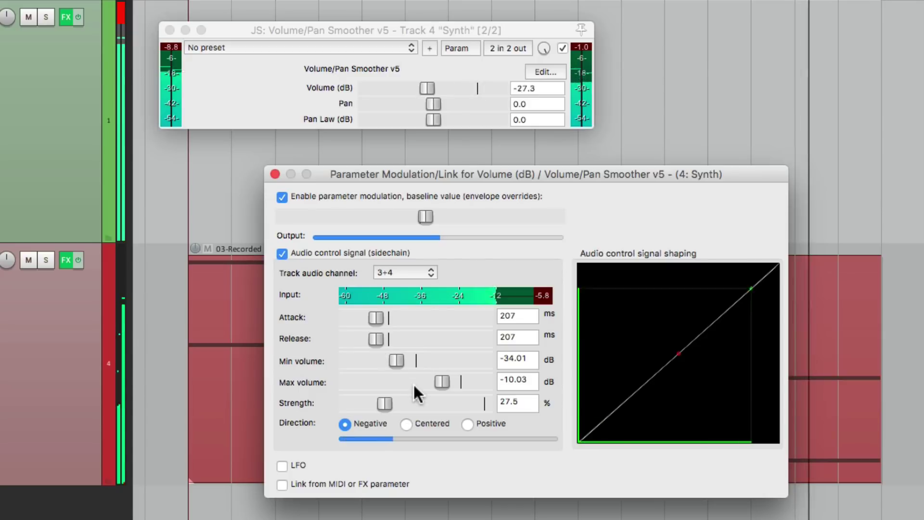
{"action": "left_click_drag", "start_coordinate": [389, 400], "coordinate": [379, 403]}
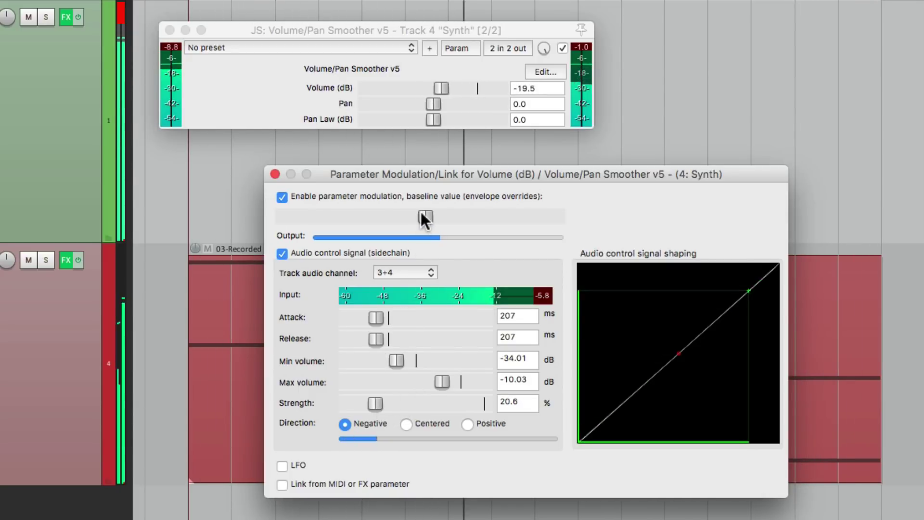
{"action": "left_click_drag", "start_coordinate": [422, 213], "coordinate": [429, 216]}
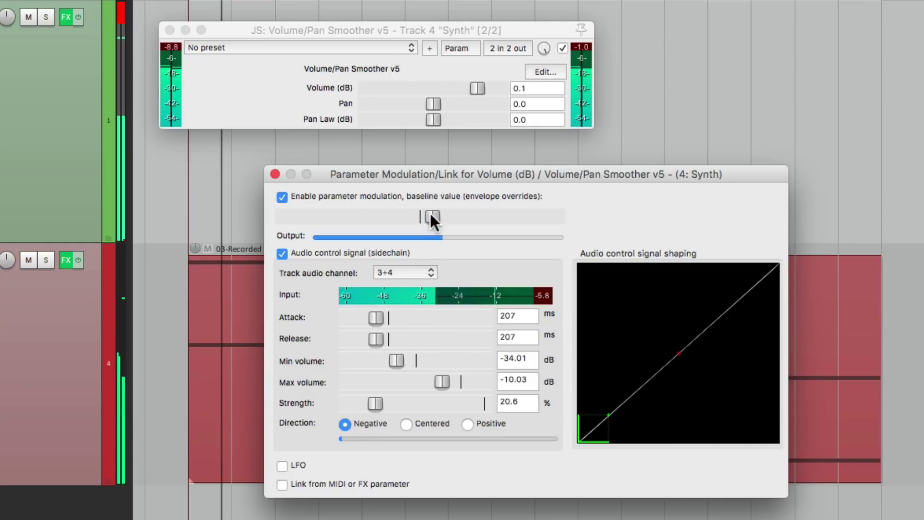
{"action": "left_click_drag", "start_coordinate": [376, 316], "coordinate": [372, 342]}
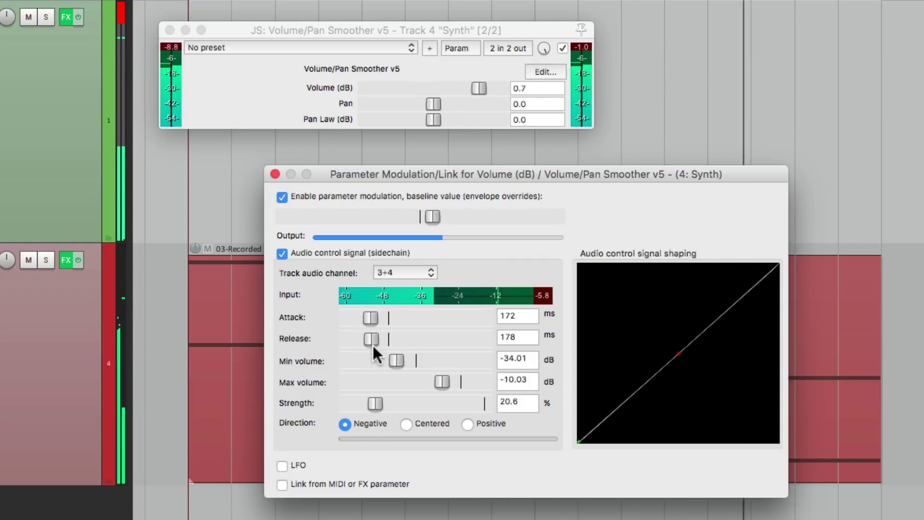
{"action": "left_click_drag", "start_coordinate": [374, 402], "coordinate": [377, 403]}
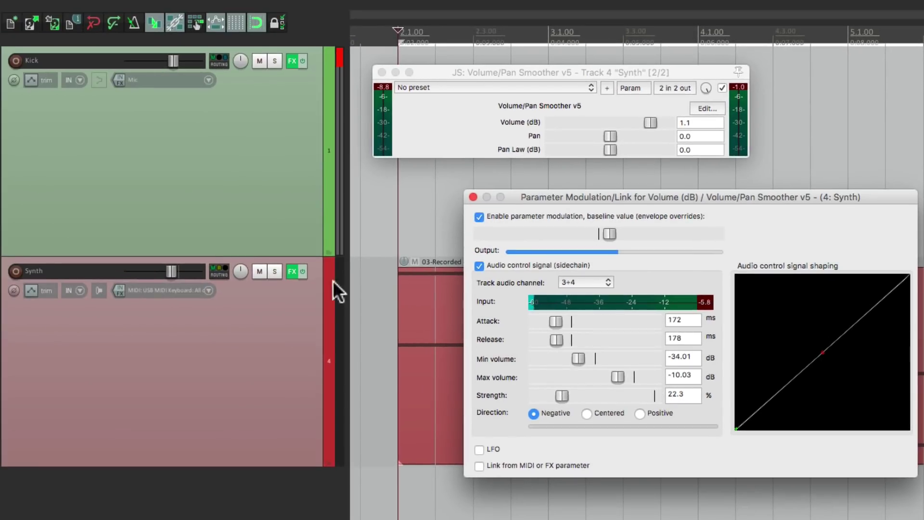
- Remove the JS: Volume/Pan Smoother v5 from the Synth FX chain, leaving only Xpand!2, and play the track
{"action": "left_click", "coordinate": [292, 272]}
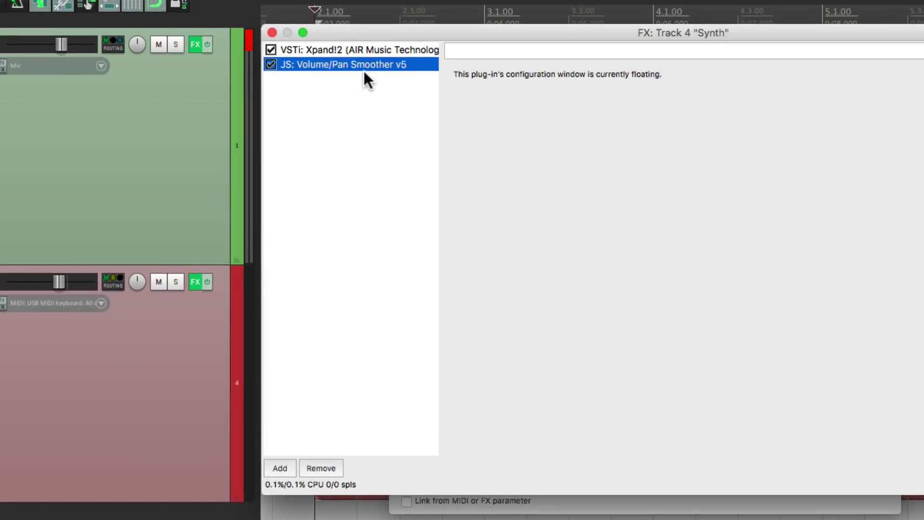
{"action": "left_click", "coordinate": [322, 467]}
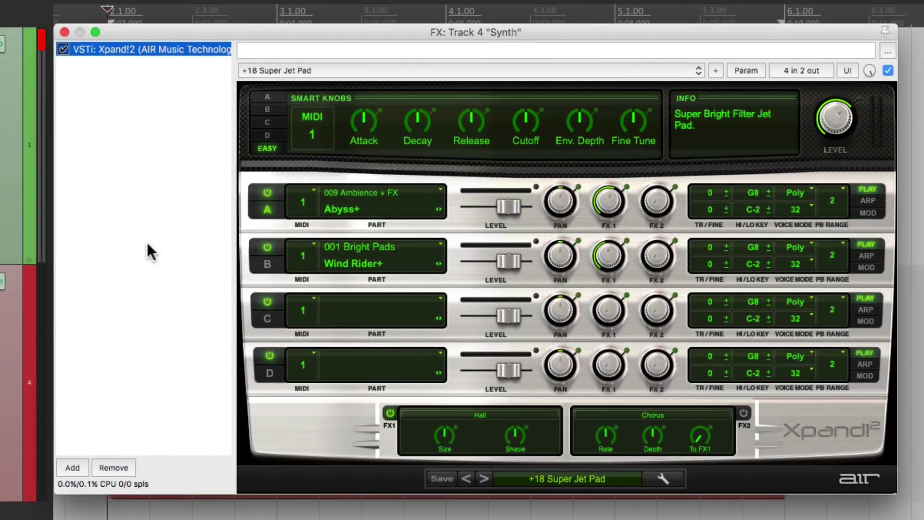
{"action": "key", "text": "space"}
- Add Cockos ReaEQ to the Synth track's FX chain after Xpand!2
{"action": "double_click", "coordinate": [140, 226]}
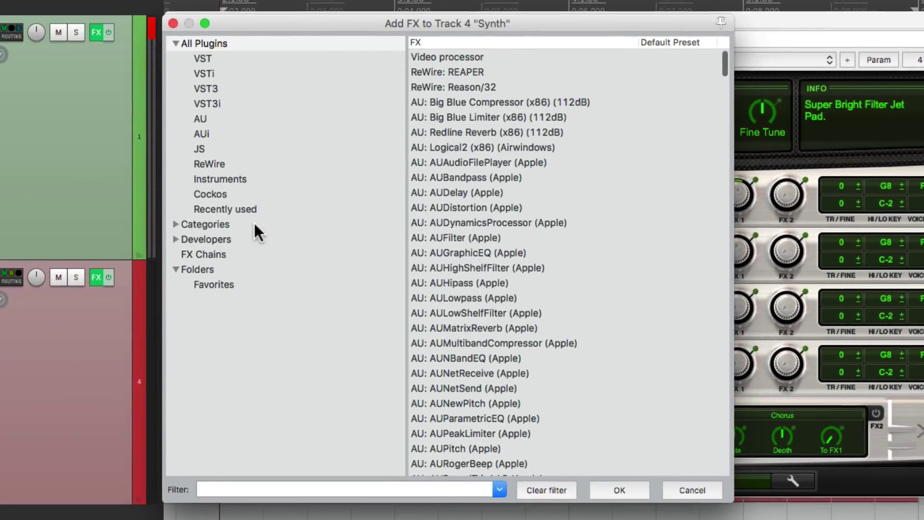
{"action": "left_click", "coordinate": [253, 195]}
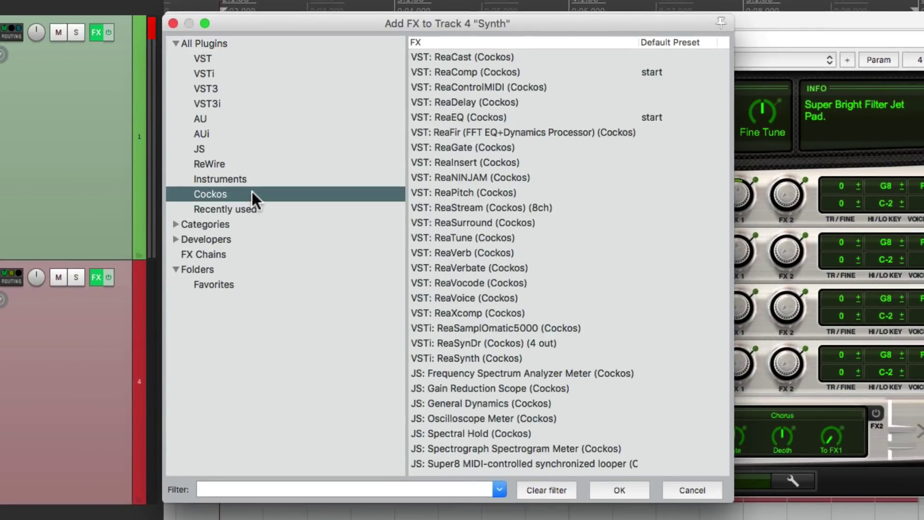
{"action": "double_click", "coordinate": [461, 117]}
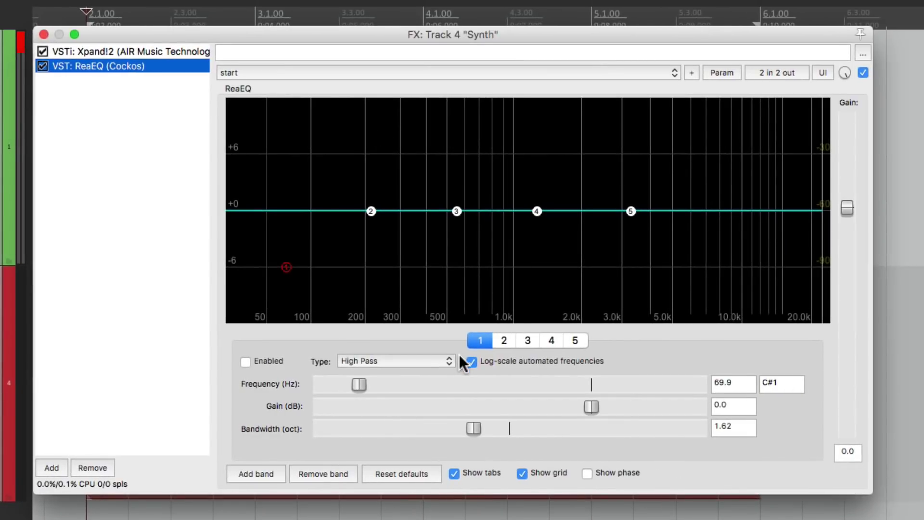
- Reduce ReaEQ to one Low Pass band at 2721.9 Hz with 0.59-octave bandwidth, then audition it
{"action": "left_click", "coordinate": [325, 473]}
{"action": "left_click", "coordinate": [325, 474]}
{"action": "left_click", "coordinate": [326, 473]}
{"action": "left_click", "coordinate": [326, 473]}
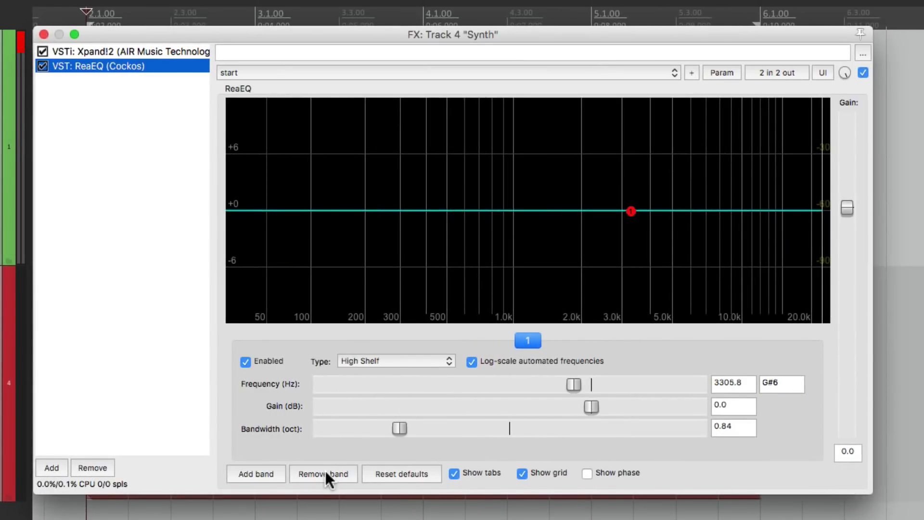
{"action": "left_click", "coordinate": [405, 361]}
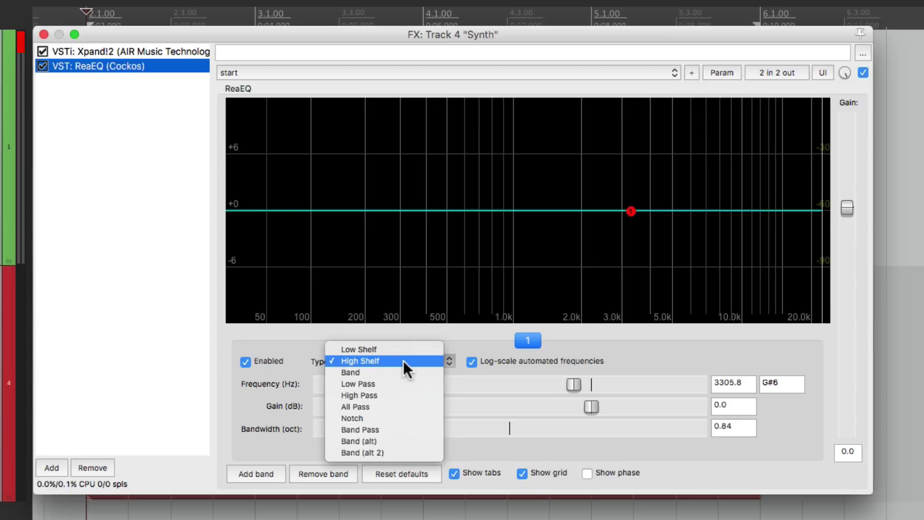
{"action": "left_click", "coordinate": [403, 386]}
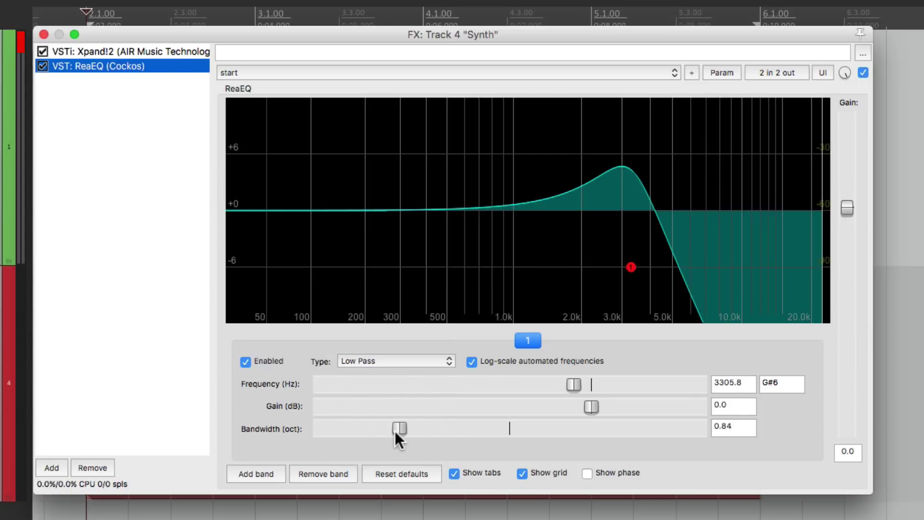
{"action": "left_click_drag", "start_coordinate": [394, 432], "coordinate": [372, 435]}
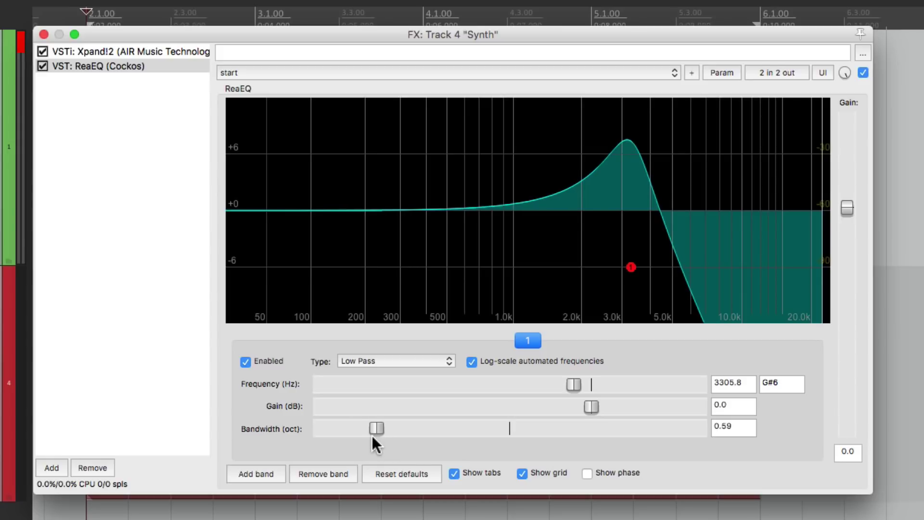
{"action": "mouse_move", "coordinate": [570, 382]}
{"action": "left_mouse_down"}
{"action": "mouse_move", "coordinate": [464, 389]}
{"action": "mouse_move", "coordinate": [628, 380]}
{"action": "mouse_move", "coordinate": [573, 377]}
{"action": "mouse_move", "coordinate": [689, 381]}
{"action": "mouse_move", "coordinate": [526, 380]}
{"action": "mouse_move", "coordinate": [562, 382]}
{"action": "left_mouse_up"}
{"action": "key", "text": "space"}
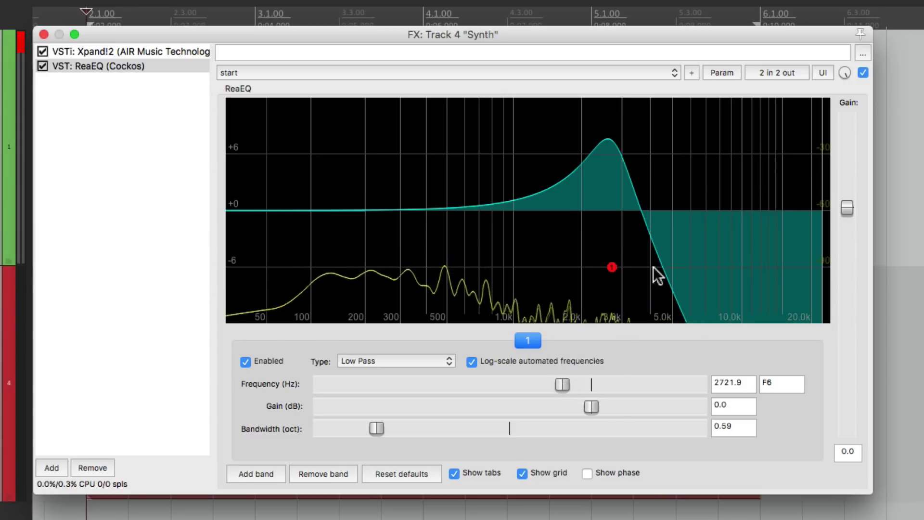
- Enable audio control signal (sidechain) modulation on the ReaEQ low-pass frequency, reading channels 3+4
{"action": "left_click", "coordinate": [721, 72]}
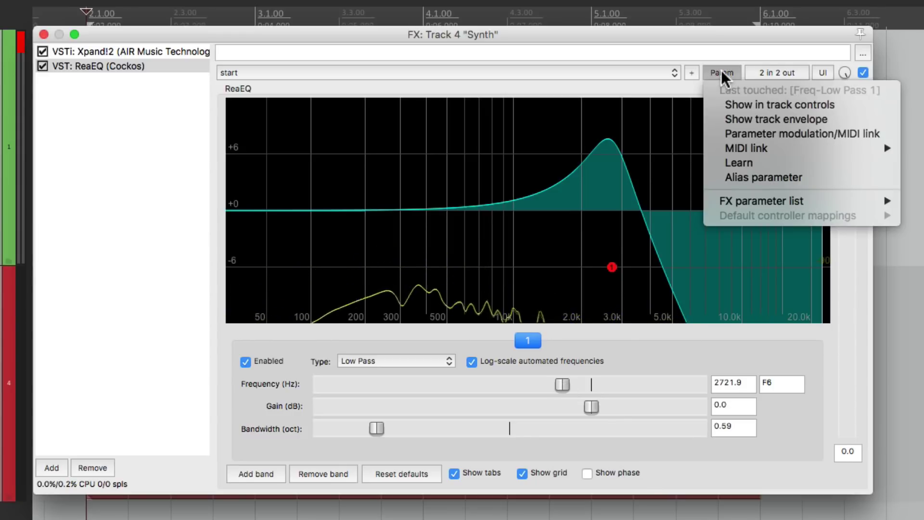
{"action": "left_click", "coordinate": [714, 135]}
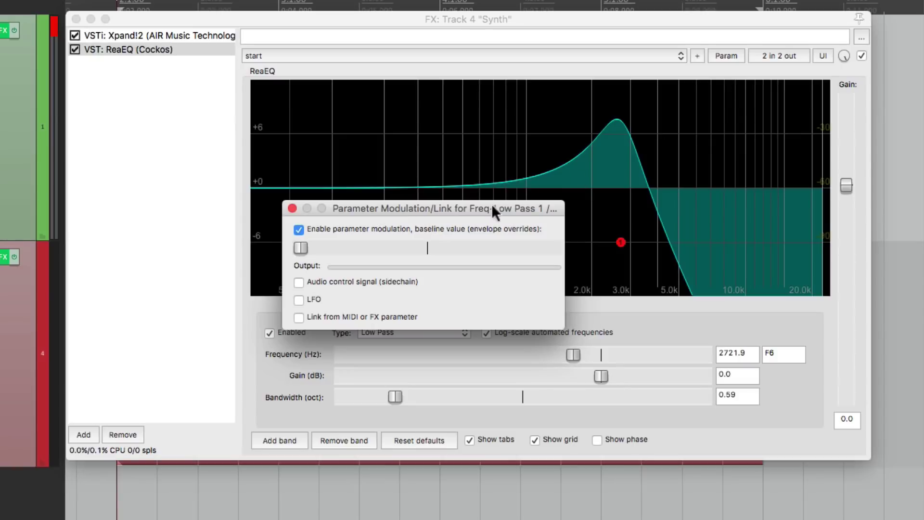
{"action": "left_click", "coordinate": [298, 282]}
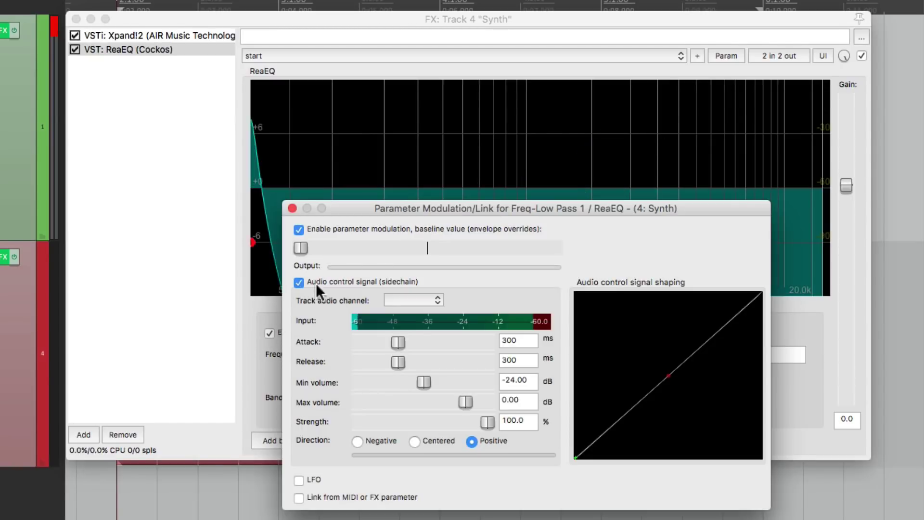
{"action": "left_click", "coordinate": [396, 295]}
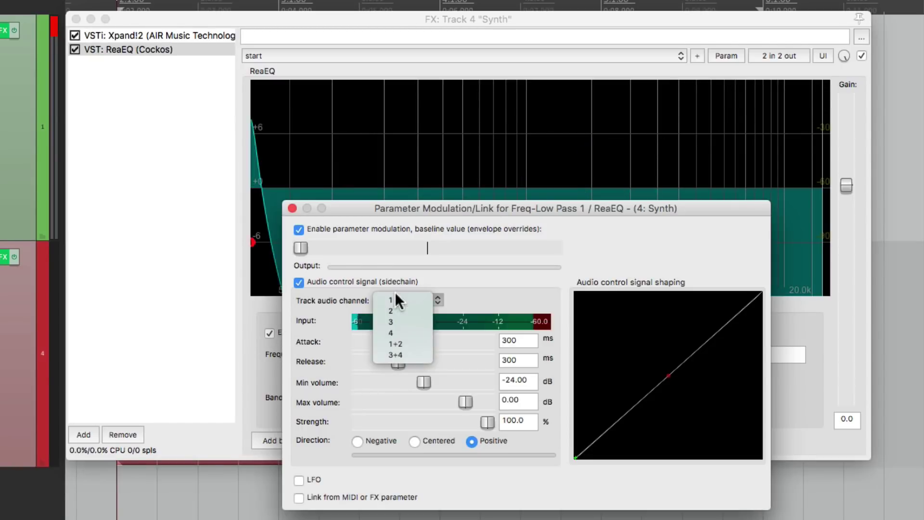
{"action": "left_click", "coordinate": [426, 357]}
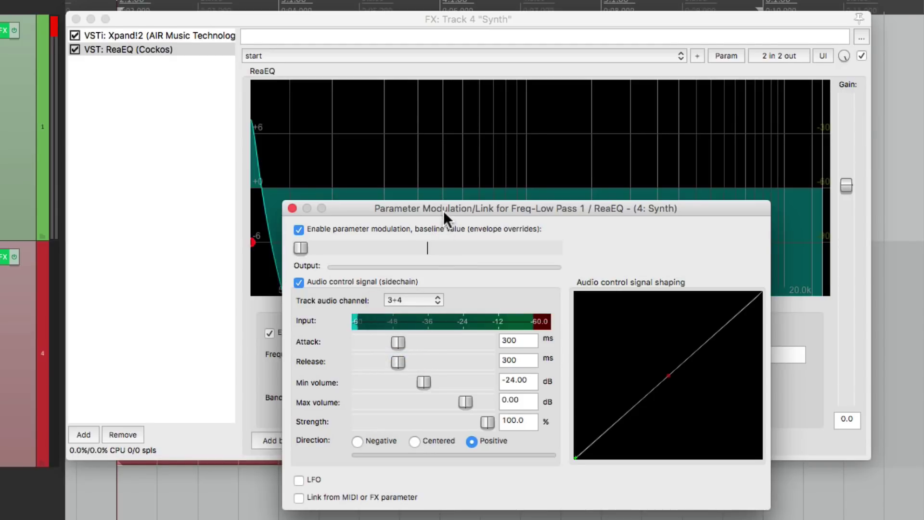
- Set the sidechain modulation to a mid baseline, -33.94 dB min, -7.94 dB max and 30.3% strength
{"action": "left_click_drag", "start_coordinate": [444, 210], "coordinate": [437, 324]}
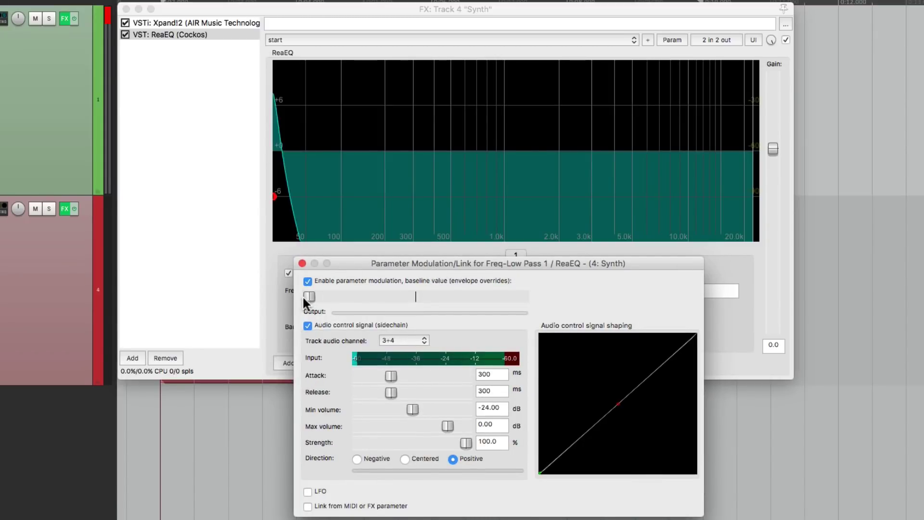
{"action": "left_click_drag", "start_coordinate": [304, 298], "coordinate": [445, 295]}
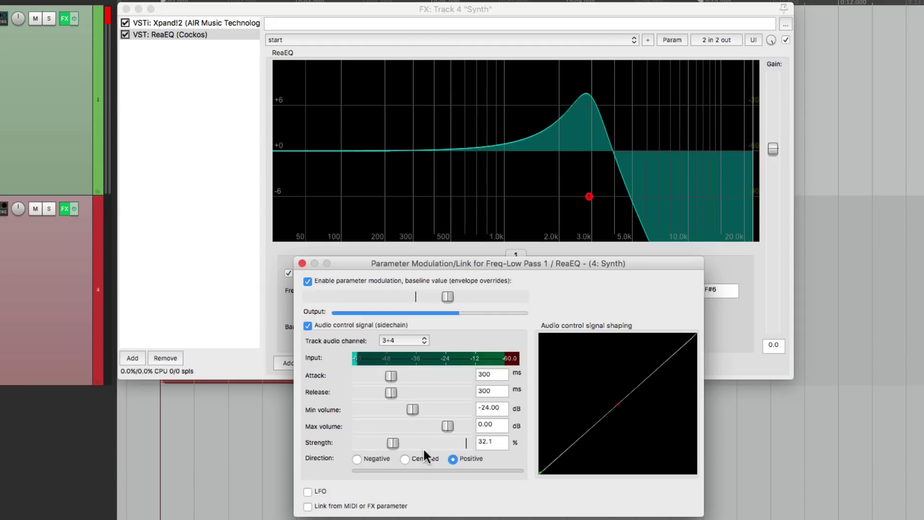
{"action": "key", "text": "space"}
{"action": "left_click_drag", "start_coordinate": [411, 407], "coordinate": [396, 412]}
{"action": "left_click_drag", "start_coordinate": [448, 423], "coordinate": [436, 424]}
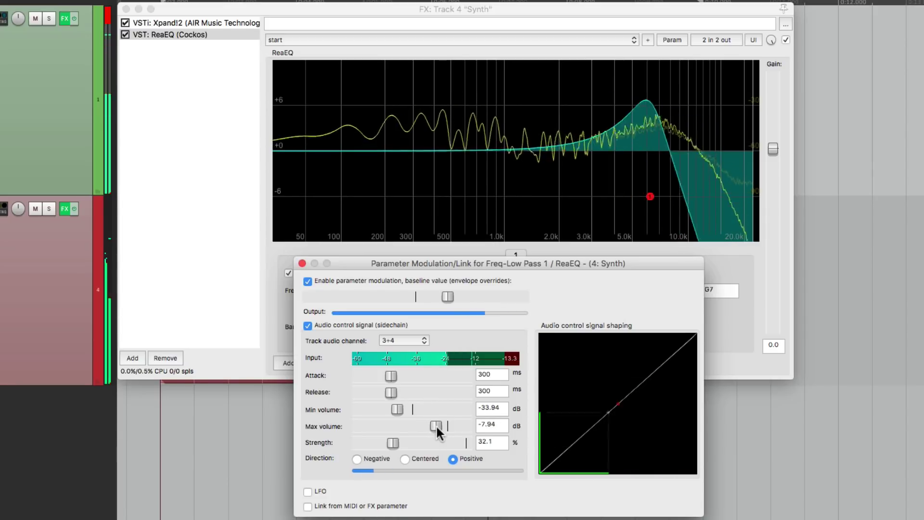
{"action": "left_click_drag", "start_coordinate": [447, 296], "coordinate": [423, 297]}
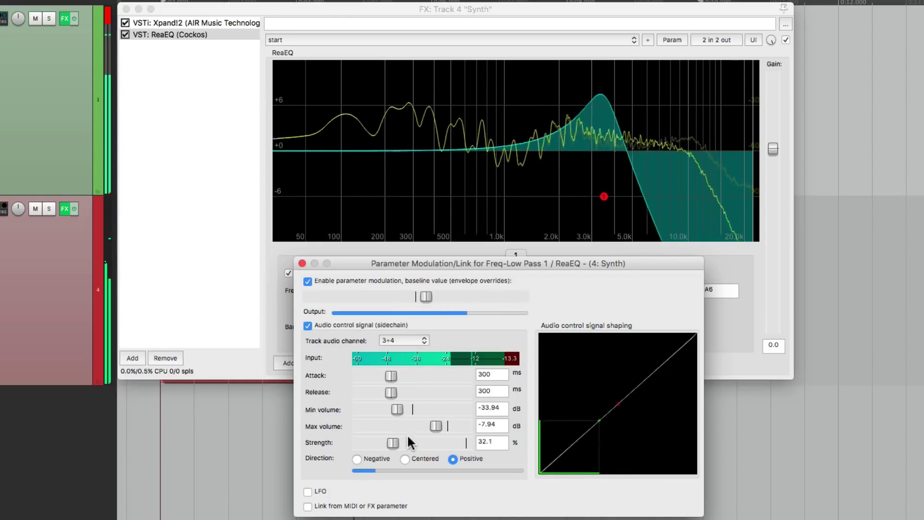
{"action": "left_click_drag", "start_coordinate": [394, 441], "coordinate": [393, 441]}
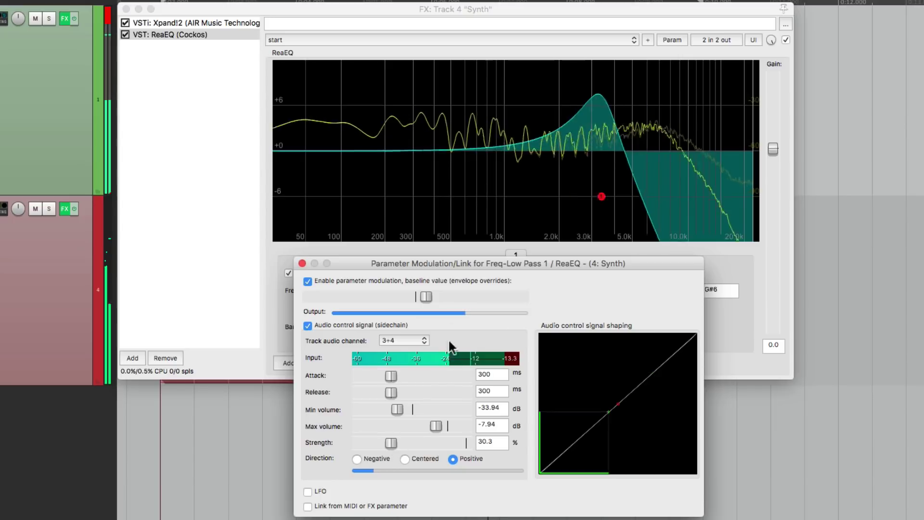
{"action": "mouse_move", "coordinate": [427, 296]}
{"action": "left_mouse_down"}
{"action": "mouse_move", "coordinate": [437, 296]}
{"action": "mouse_move", "coordinate": [410, 297]}
{"action": "mouse_move", "coordinate": [422, 297]}
{"action": "left_mouse_up"}
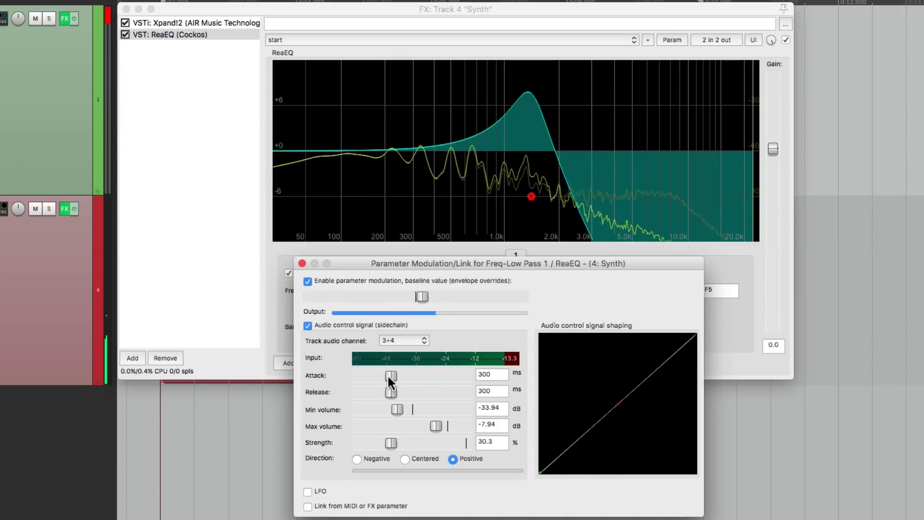
- Set attack to 162 ms, release to 127 ms and strength to 31.4%, nudging the baseline slightly lower
{"action": "left_click_drag", "start_coordinate": [388, 374], "coordinate": [367, 394]}
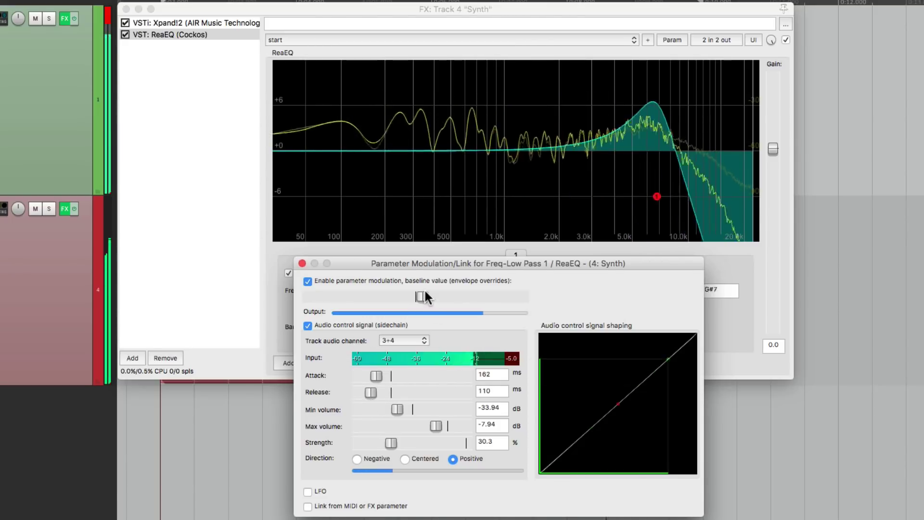
{"action": "mouse_move", "coordinate": [422, 296]}
{"action": "left_mouse_down"}
{"action": "mouse_move", "coordinate": [389, 295]}
{"action": "mouse_move", "coordinate": [412, 296]}
{"action": "left_mouse_up"}
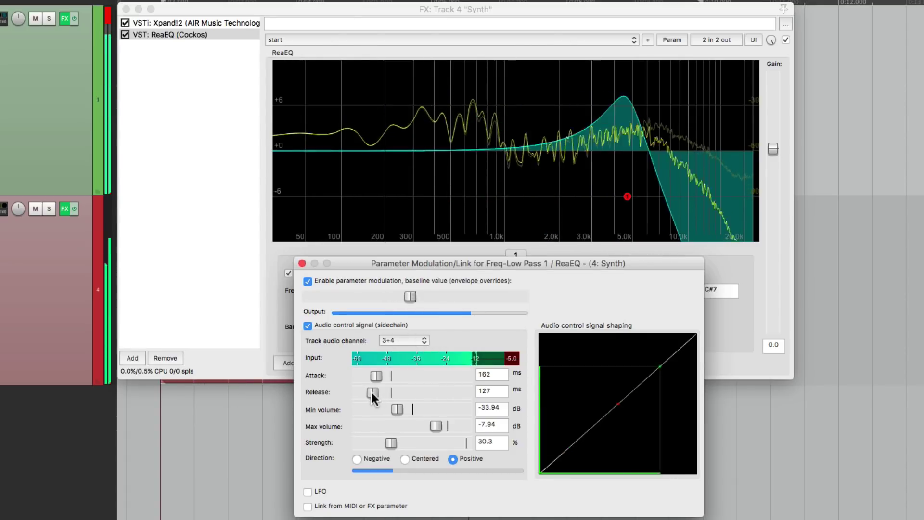
{"action": "left_click_drag", "start_coordinate": [370, 390], "coordinate": [372, 391]}
{"action": "left_click_drag", "start_coordinate": [391, 442], "coordinate": [400, 464]}
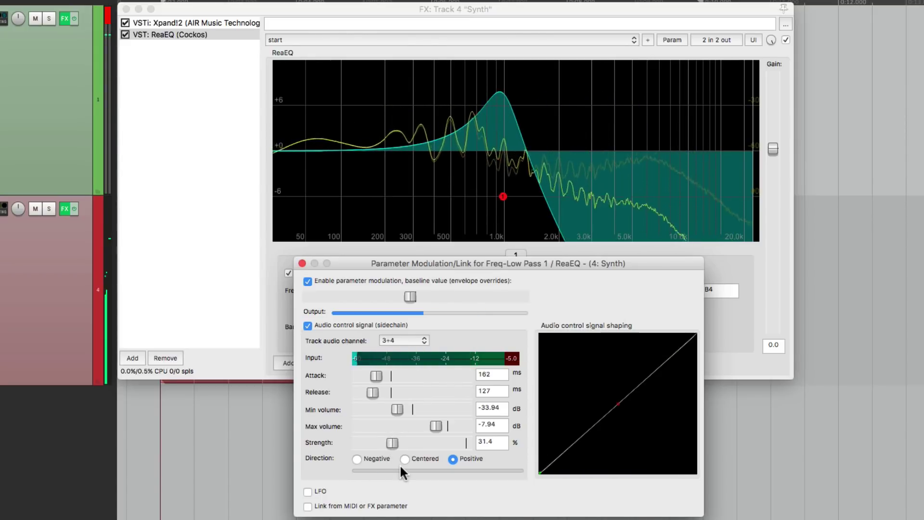
- Switch modulation direction to Negative, raise the baseline cutoff toward 5 kHz, and try a longer release
{"action": "left_click", "coordinate": [357, 459]}
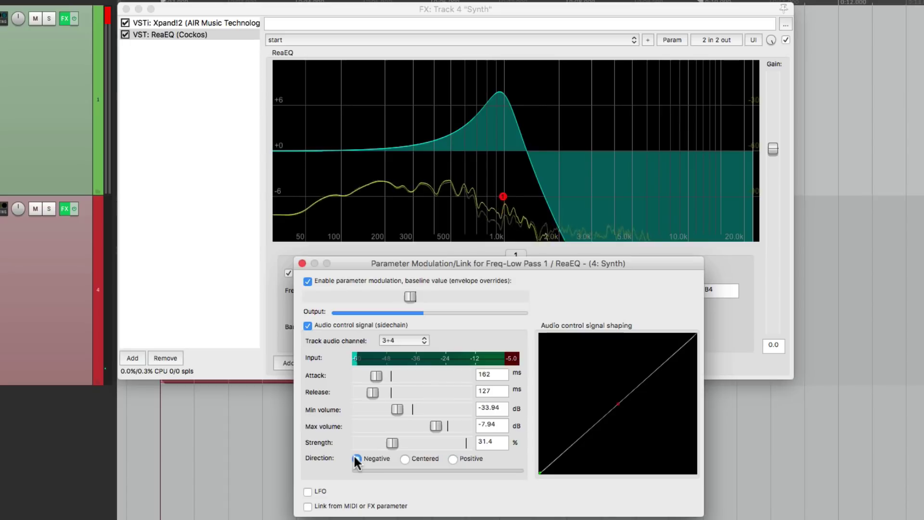
{"action": "left_click_drag", "start_coordinate": [419, 293], "coordinate": [465, 296]}
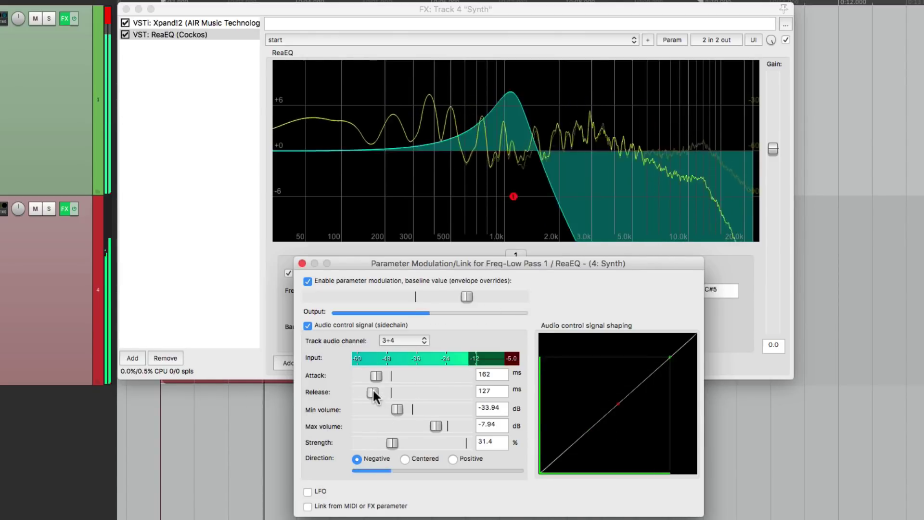
{"action": "mouse_move", "coordinate": [372, 388]}
{"action": "left_mouse_down"}
{"action": "mouse_move", "coordinate": [386, 388]}
{"action": "mouse_move", "coordinate": [372, 392]}
{"action": "left_mouse_up"}
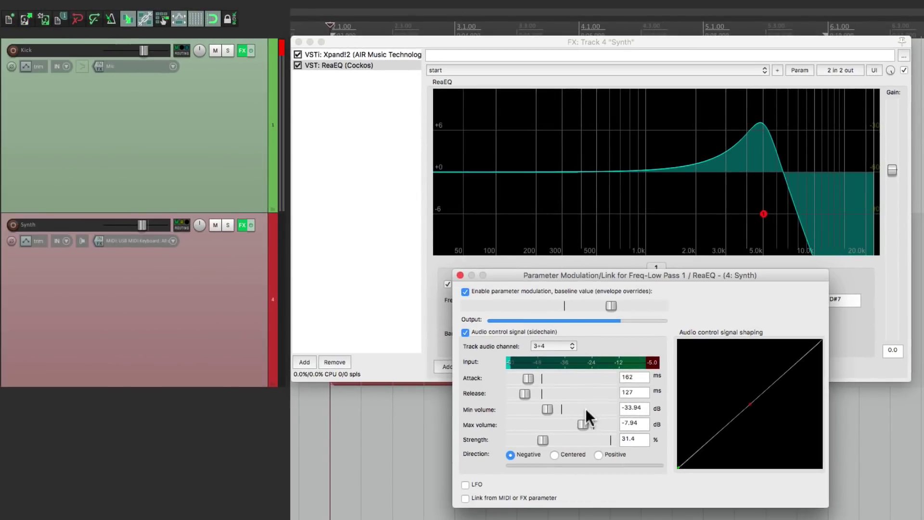
- Check the Kick track's send to Synth and start playback
{"action": "left_click", "coordinate": [182, 50]}
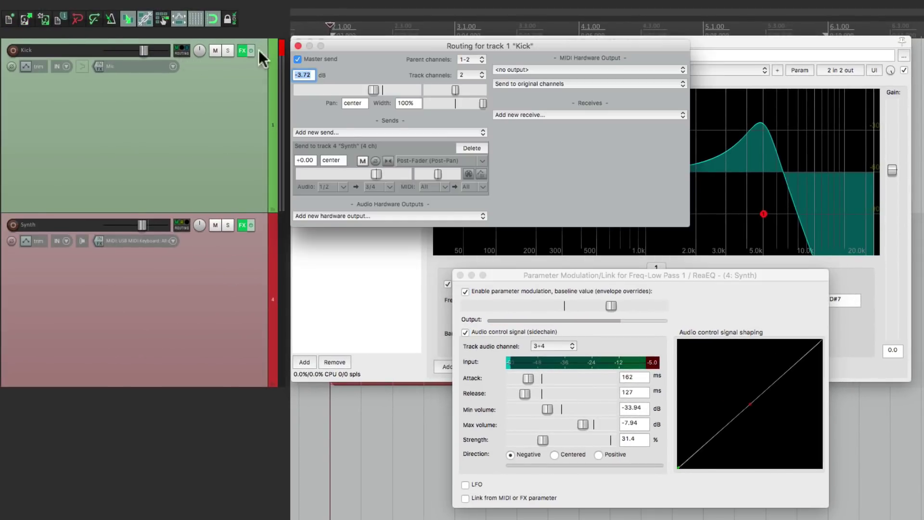
{"action": "left_click", "coordinate": [298, 45]}
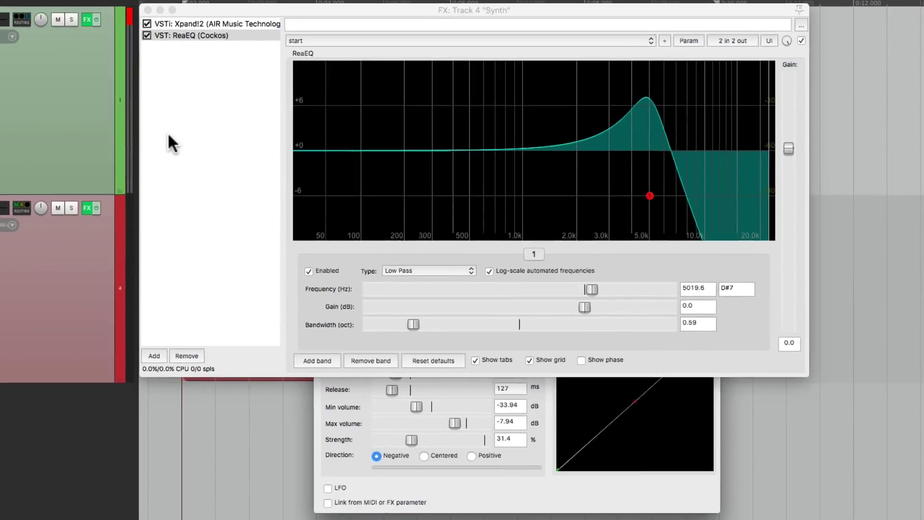
{"action": "key", "text": "space"}
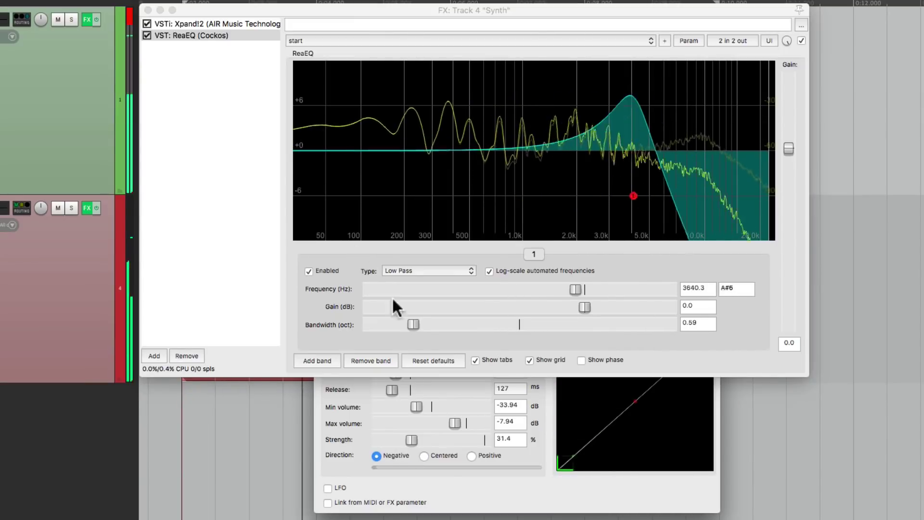
- Set modulation direction to Positive and lower the baseline cutoff to about 2 kHz
{"action": "left_click", "coordinate": [455, 486]}
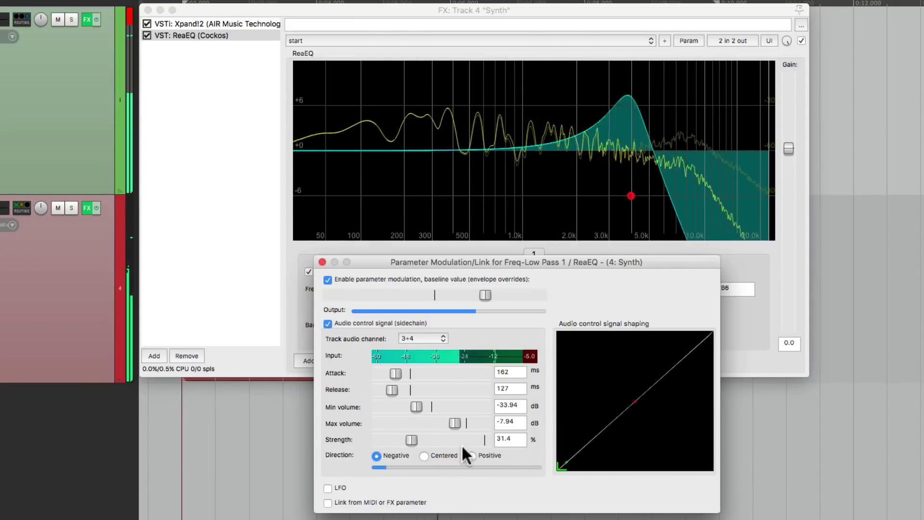
{"action": "left_click", "coordinate": [471, 456]}
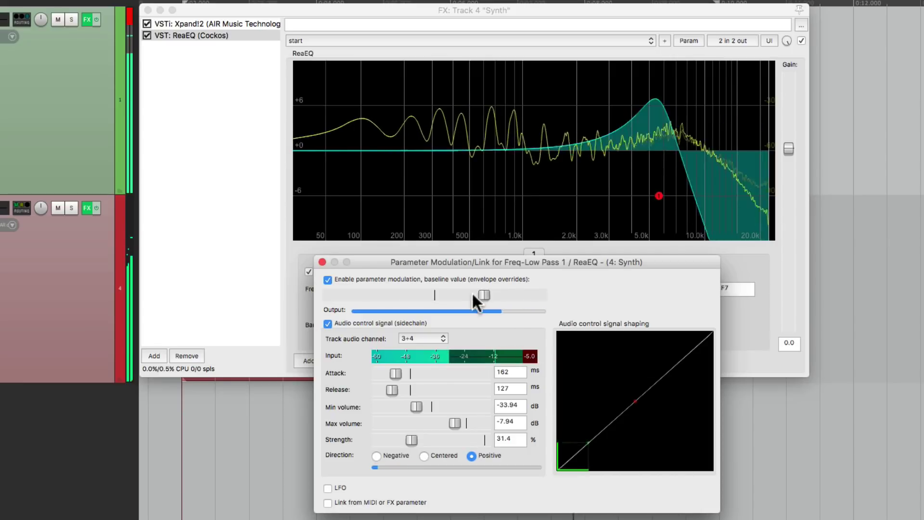
{"action": "left_click_drag", "start_coordinate": [472, 292], "coordinate": [423, 297]}
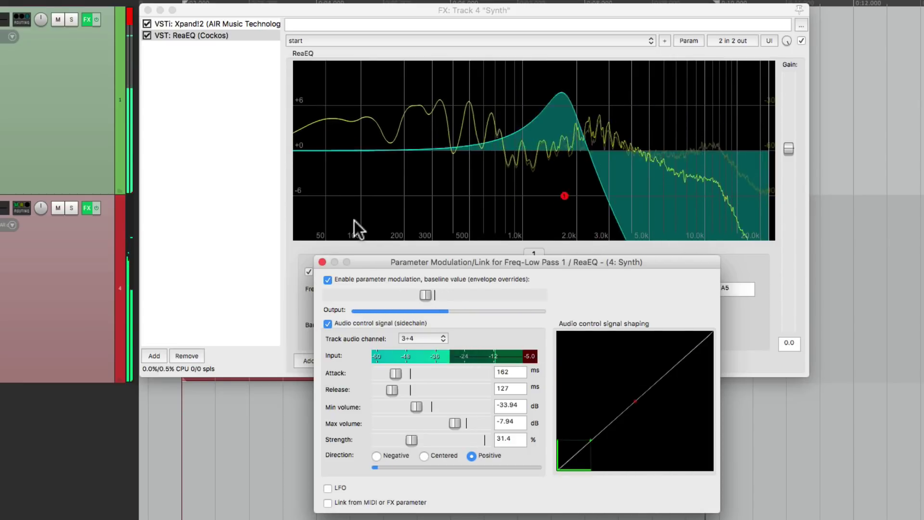
- Rework the A 1 kick row in MIDI Sequencer Megababy, adding and removing notes including steps 8, 11 and 13
{"action": "left_click", "coordinate": [87, 20]}
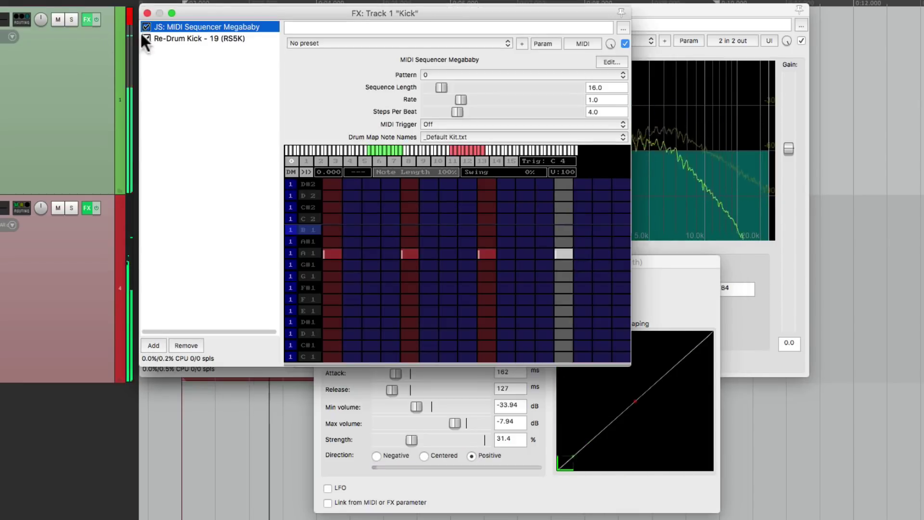
{"action": "left_click", "coordinate": [371, 252]}
{"action": "left_click", "coordinate": [416, 253]}
{"action": "left_click", "coordinate": [448, 254]}
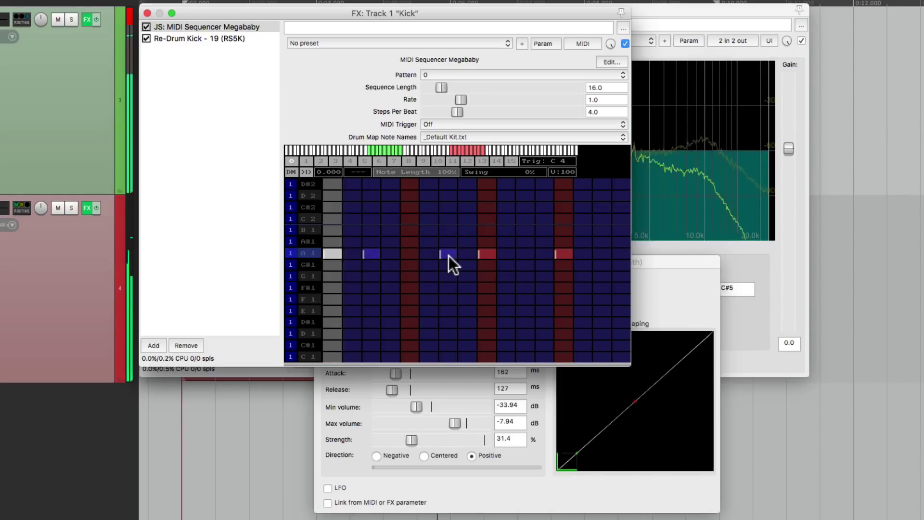
{"action": "left_click", "coordinate": [489, 254]}
{"action": "left_click", "coordinate": [523, 254]}
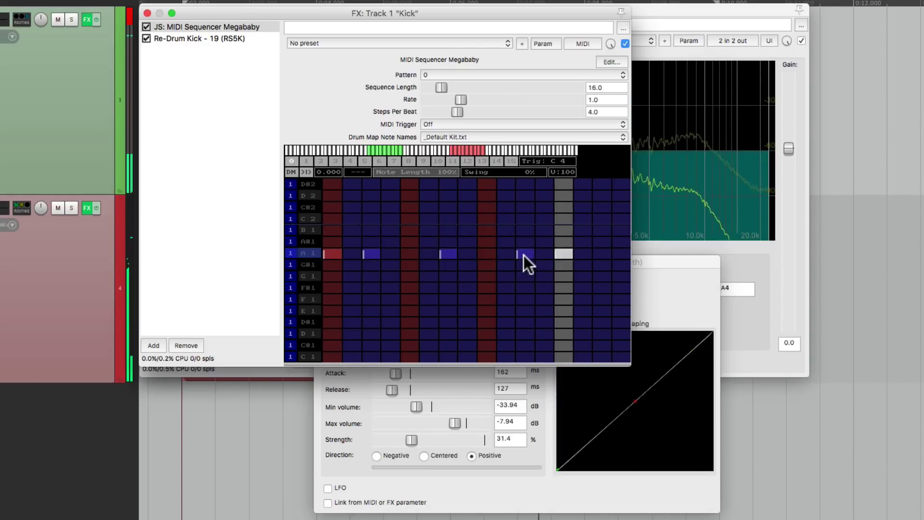
{"action": "left_click", "coordinate": [567, 255]}
{"action": "left_click", "coordinate": [600, 254]}
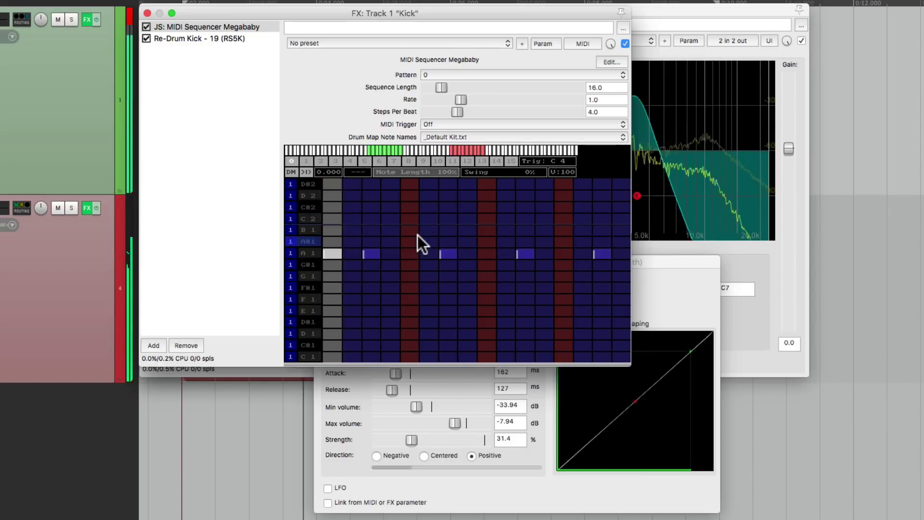
{"action": "left_click", "coordinate": [159, 14]}
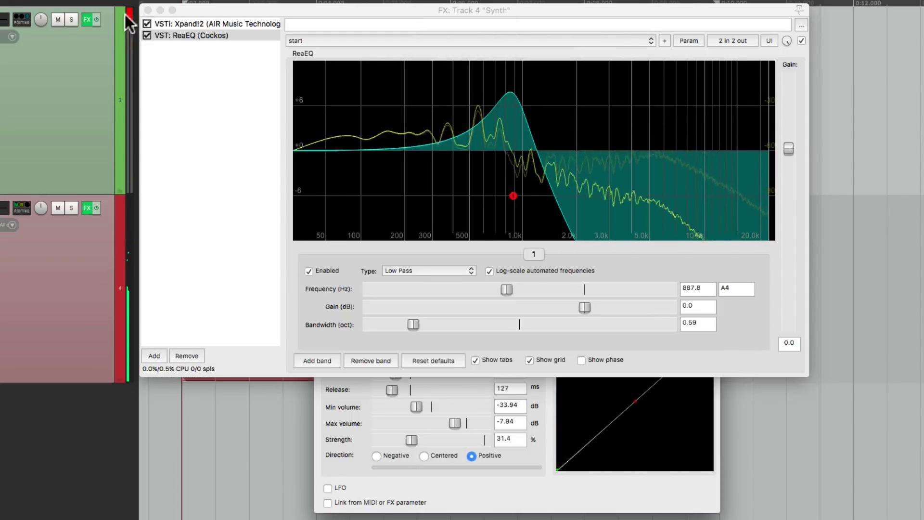
- Check the Kick routing, then reset row A 1 to kicks on steps 1, 5, 9 and 13
{"action": "left_click", "coordinate": [21, 20]}
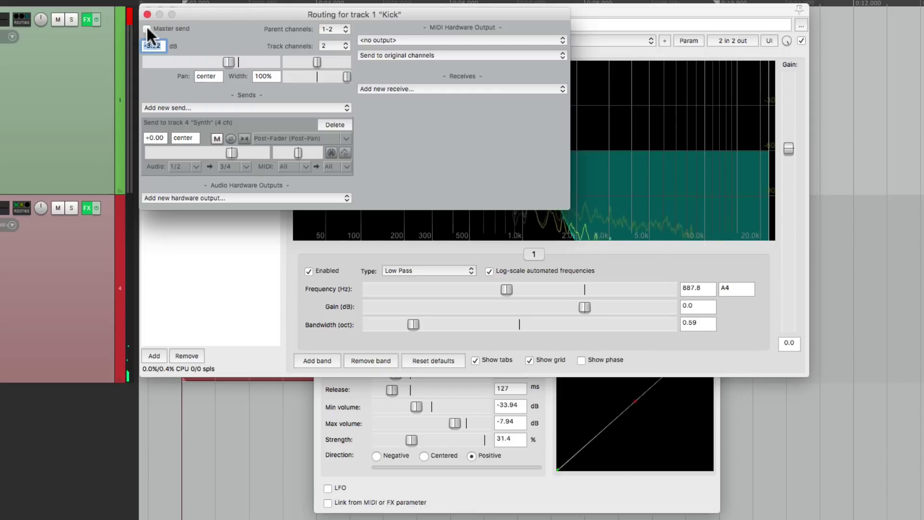
{"action": "left_click", "coordinate": [147, 15]}
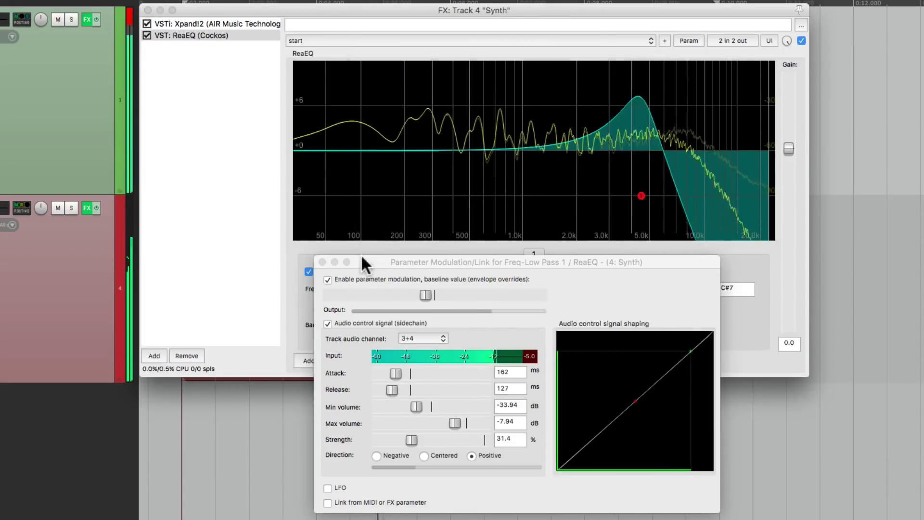
{"action": "left_click", "coordinate": [89, 20]}
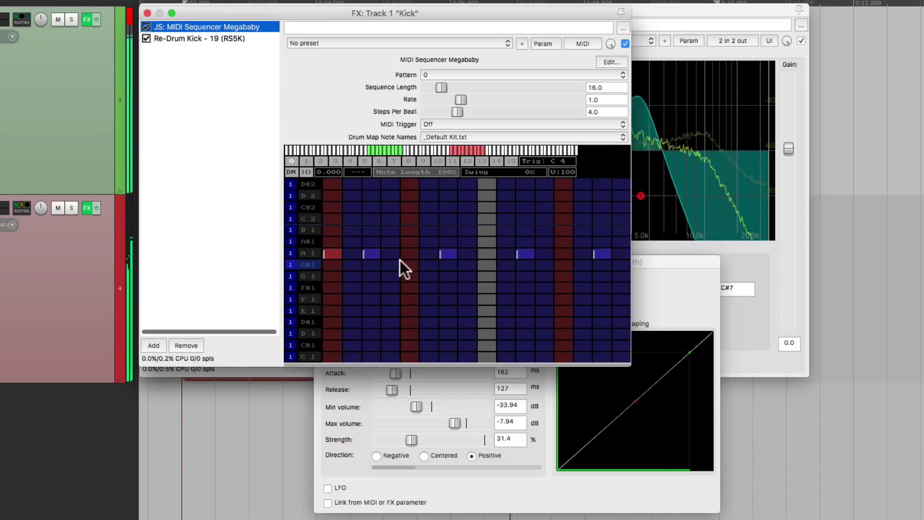
{"action": "left_click", "coordinate": [379, 253]}
{"action": "left_click", "coordinate": [447, 253]}
{"action": "left_click", "coordinate": [525, 254]}
{"action": "left_click", "coordinate": [602, 254]}
{"action": "left_click", "coordinate": [405, 254]}
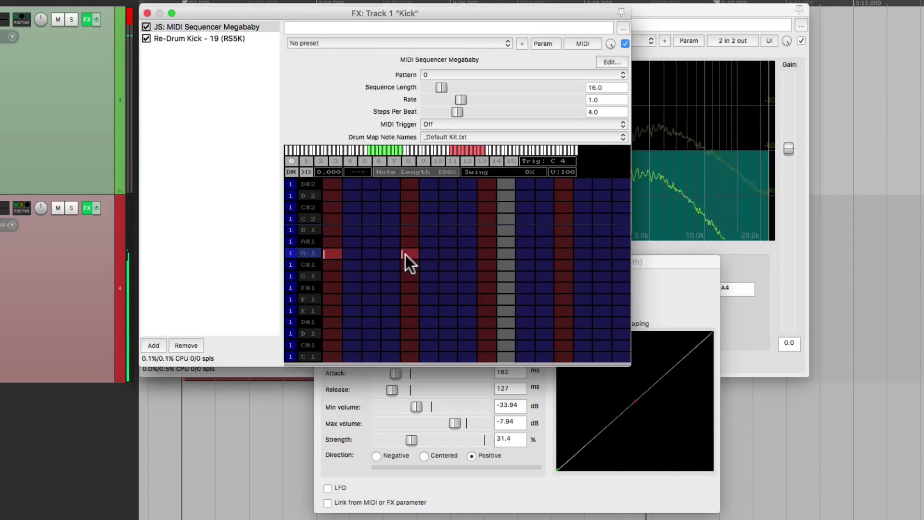
{"action": "left_click", "coordinate": [570, 253]}
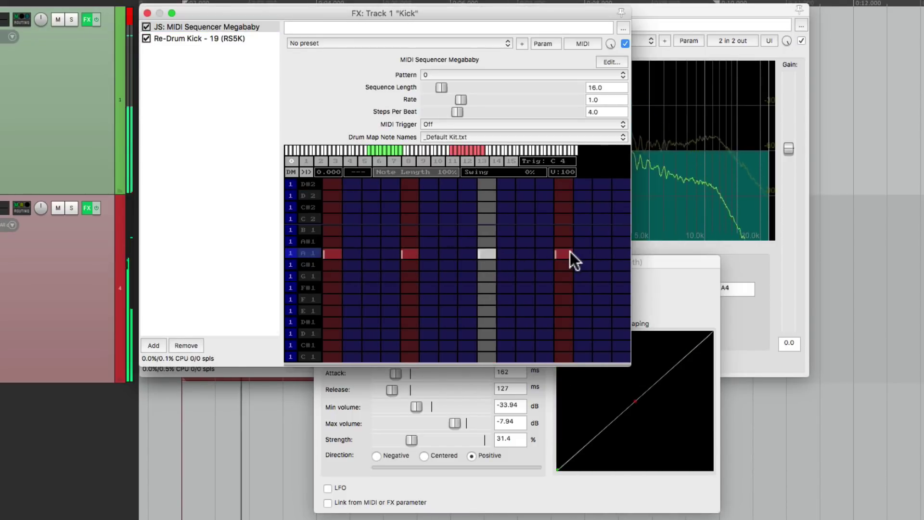
- Switch modulation direction back to Negative, raise the baseline cutoff, and set release to 149 ms
{"action": "left_click", "coordinate": [147, 13]}
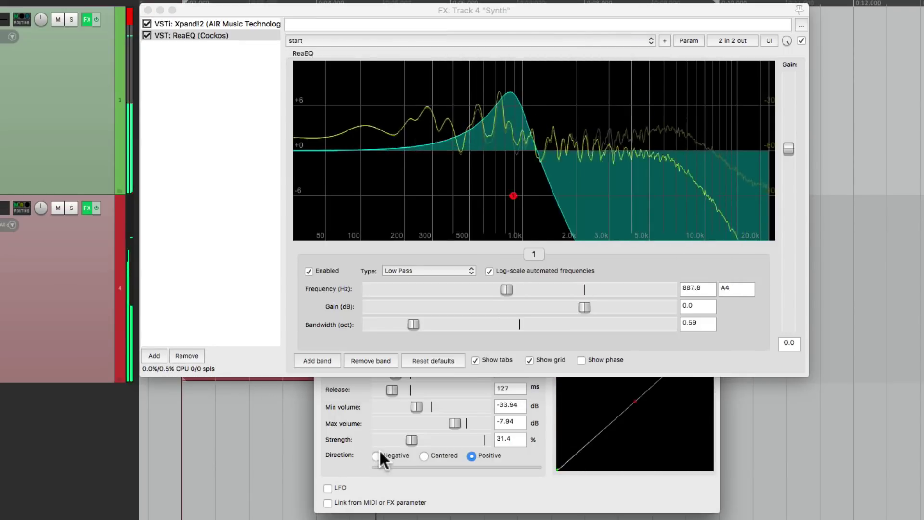
{"action": "left_click", "coordinate": [379, 467]}
{"action": "left_click", "coordinate": [376, 455]}
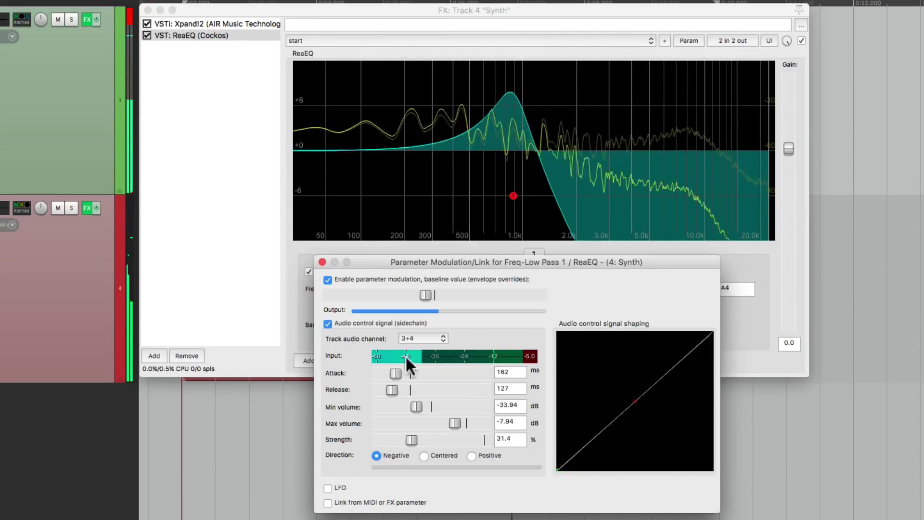
{"action": "left_click_drag", "start_coordinate": [426, 294], "coordinate": [478, 294]}
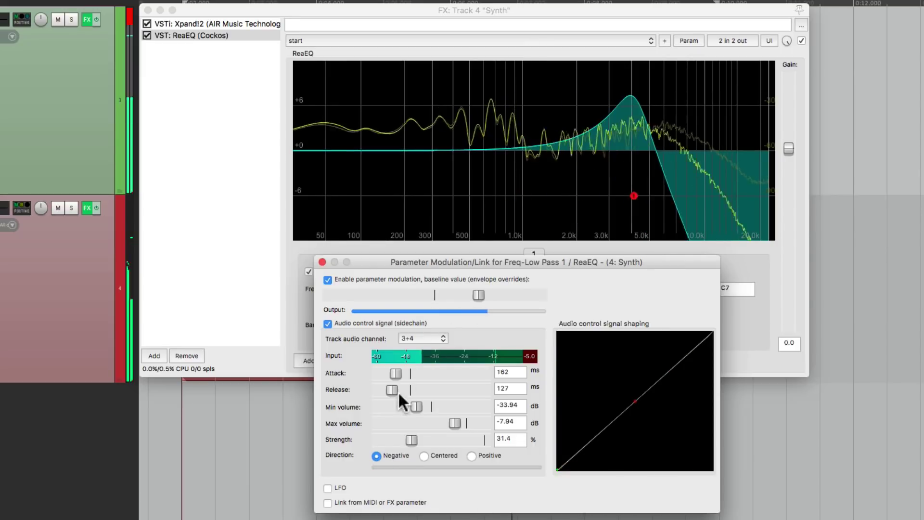
{"action": "left_click_drag", "start_coordinate": [393, 387], "coordinate": [400, 388]}
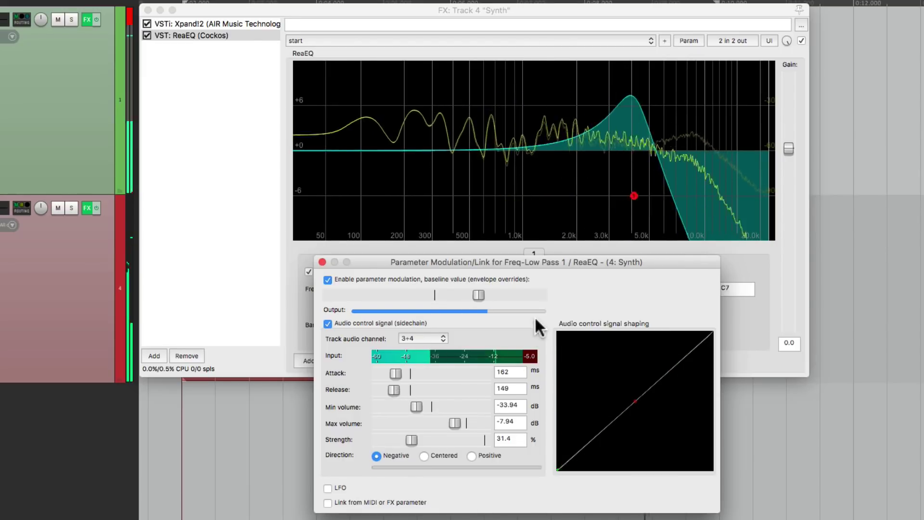